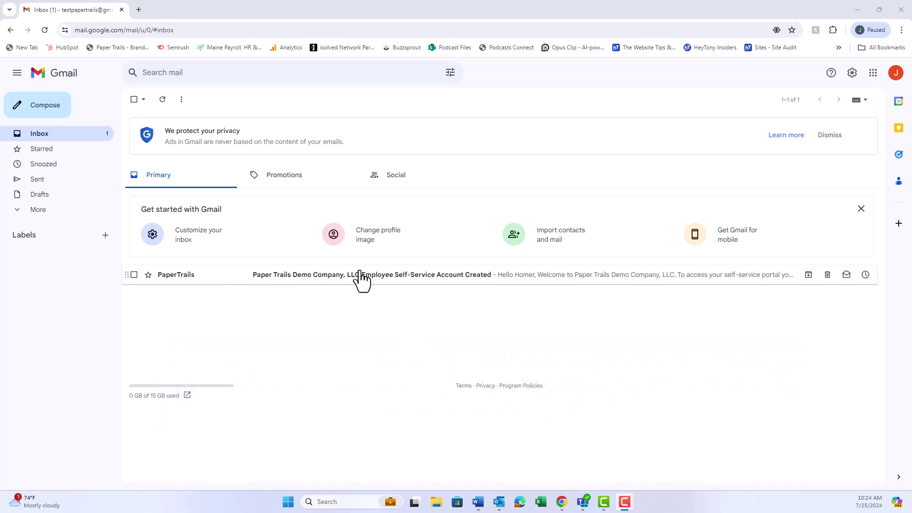
- Open the PaperTrails 'Employee Self-Service Account Created' email in the Gmail inbox
{"action": "left_click", "coordinate": [463, 279]}
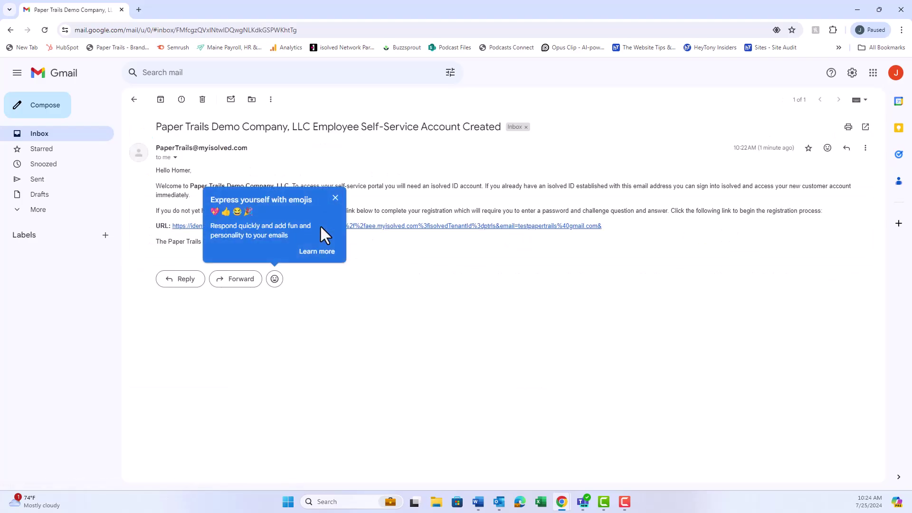
- From the registration link, enter the user's first and last name, mobile number and password twice
{"action": "left_click", "coordinate": [367, 226]}
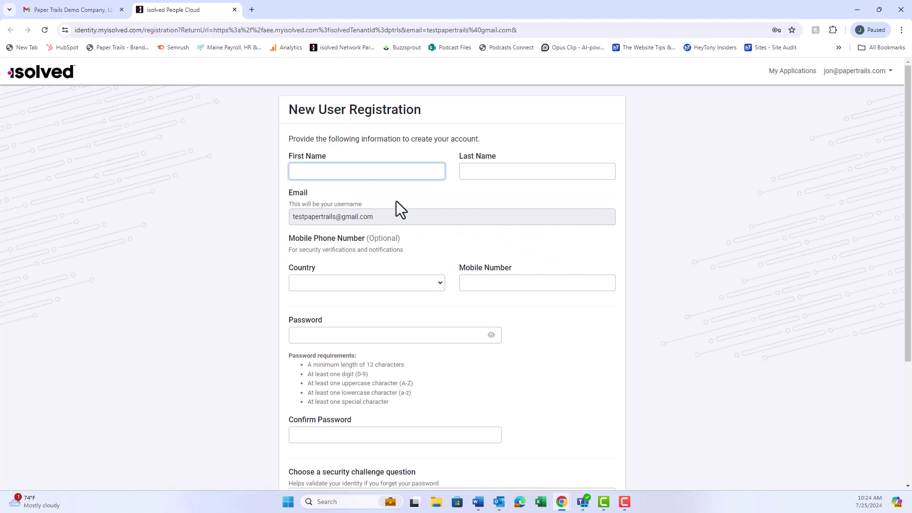
{"action": "type", "text": "John"}
{"action": "key", "text": "Tab"}
{"action": "type", "text": "Doe"}
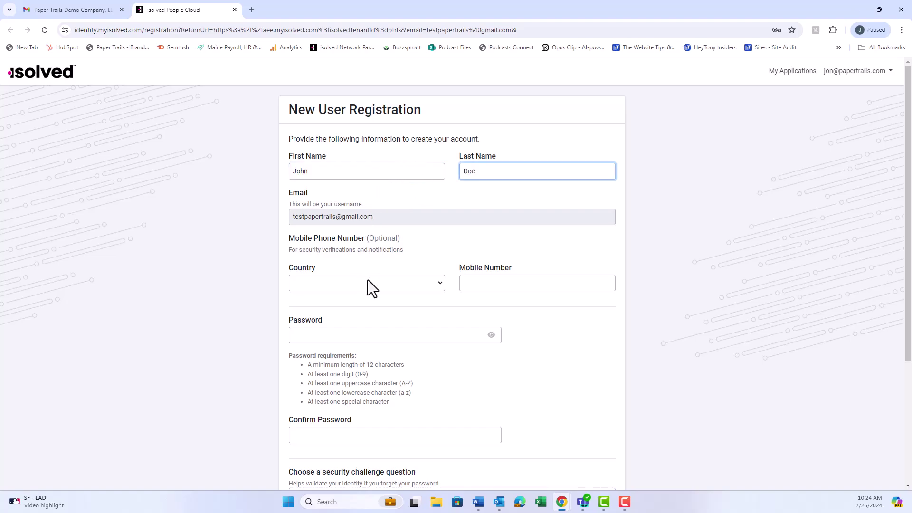
{"action": "left_click", "coordinate": [482, 282]}
{"action": "left_click", "coordinate": [522, 307]}
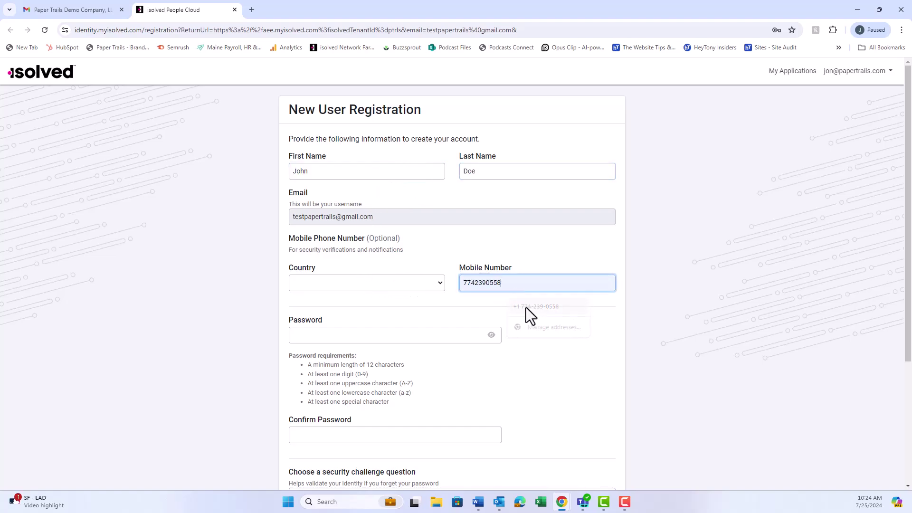
{"action": "left_click", "coordinate": [393, 334]}
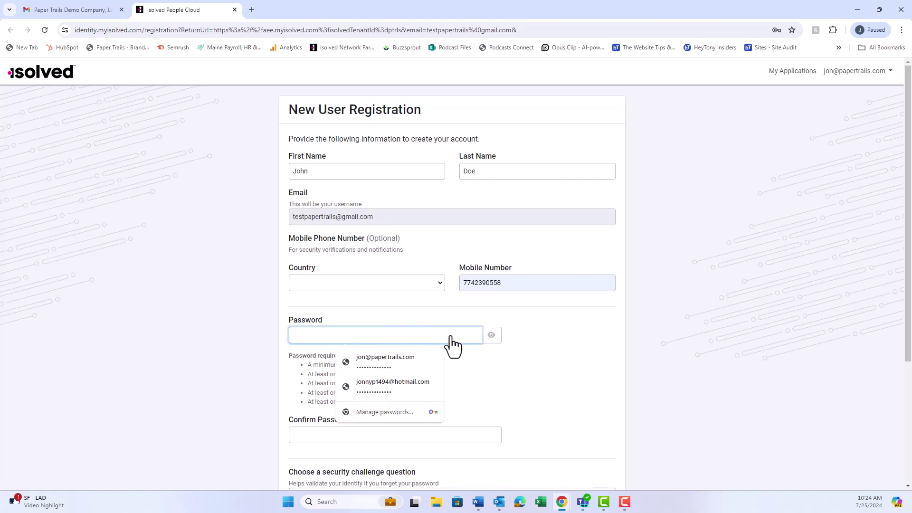
{"action": "key", "text": "ctrl+v"}
{"action": "key", "text": "Tab"}
{"action": "key", "text": "ctrl+v"}
- Choose the first-pet security question, enter and confirm its answer, and create the account
{"action": "scroll", "coordinate": [500, 355], "scroll_direction": "down", "scroll_amount": 4}
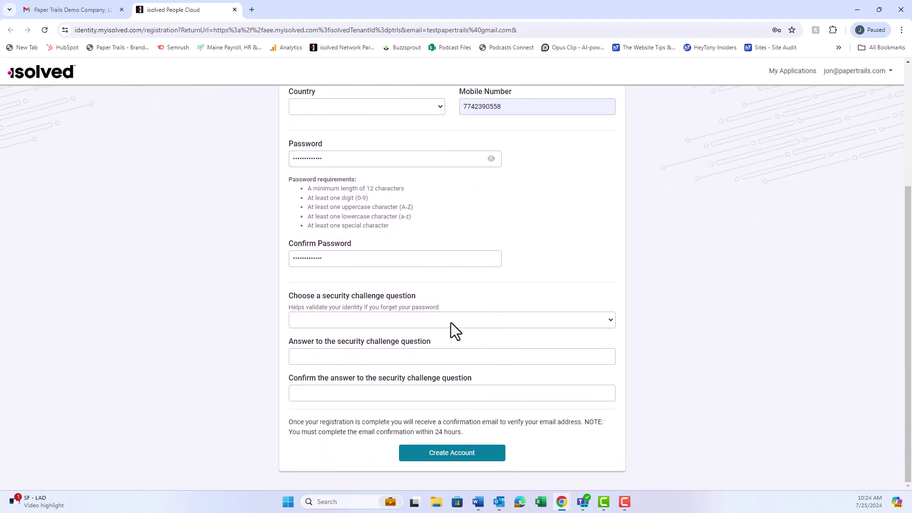
{"action": "left_click", "coordinate": [454, 323]}
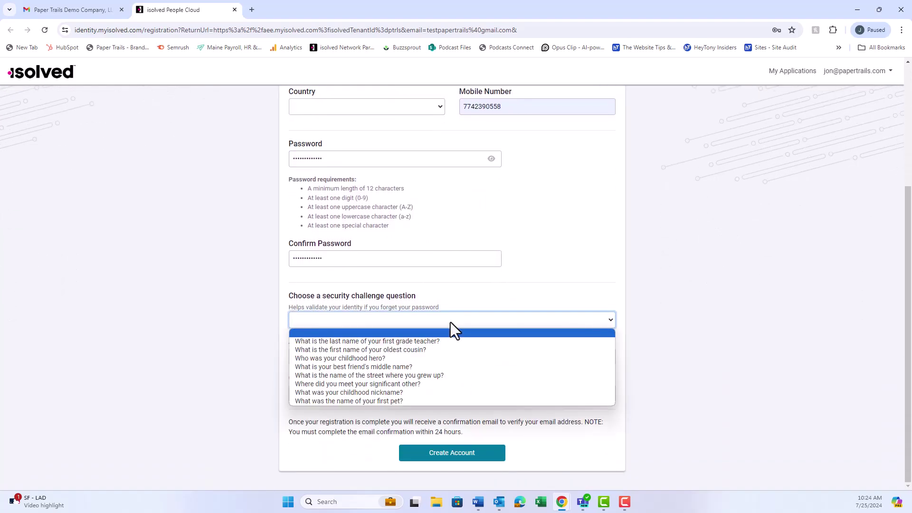
{"action": "left_click", "coordinate": [417, 401]}
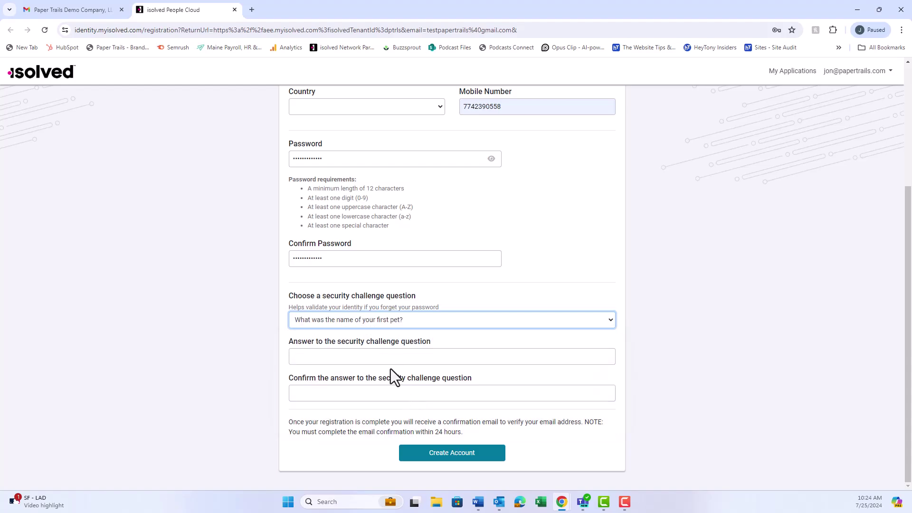
{"action": "left_click", "coordinate": [386, 357]}
{"action": "type", "text": "••••"}
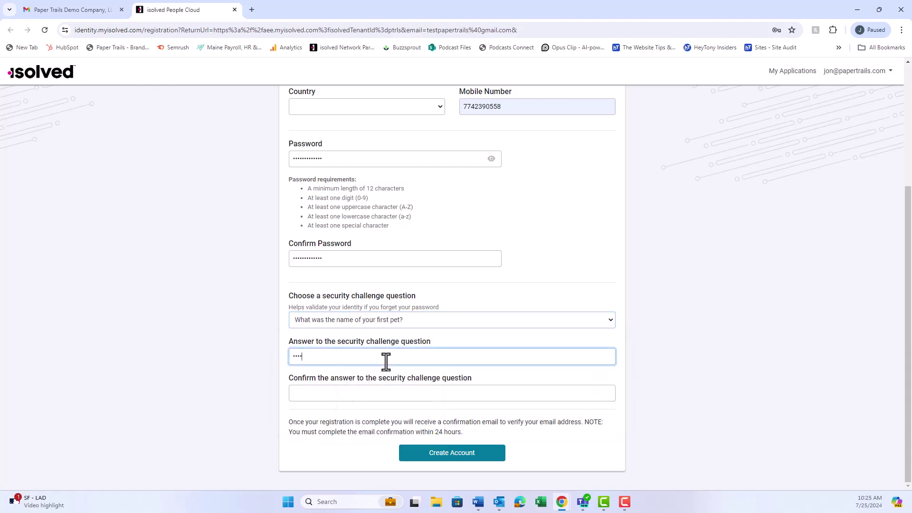
{"action": "key", "text": "Tab"}
{"action": "type", "text": "•••"}
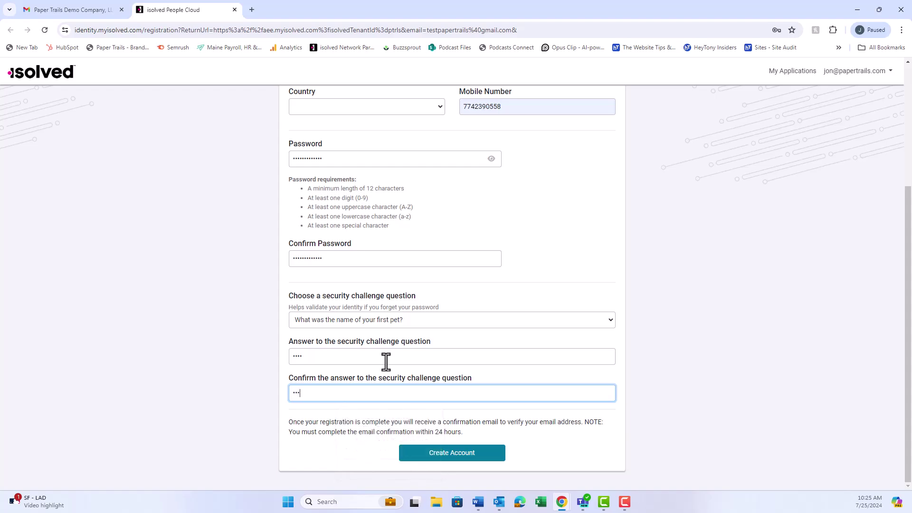
{"action": "left_click", "coordinate": [429, 457]}
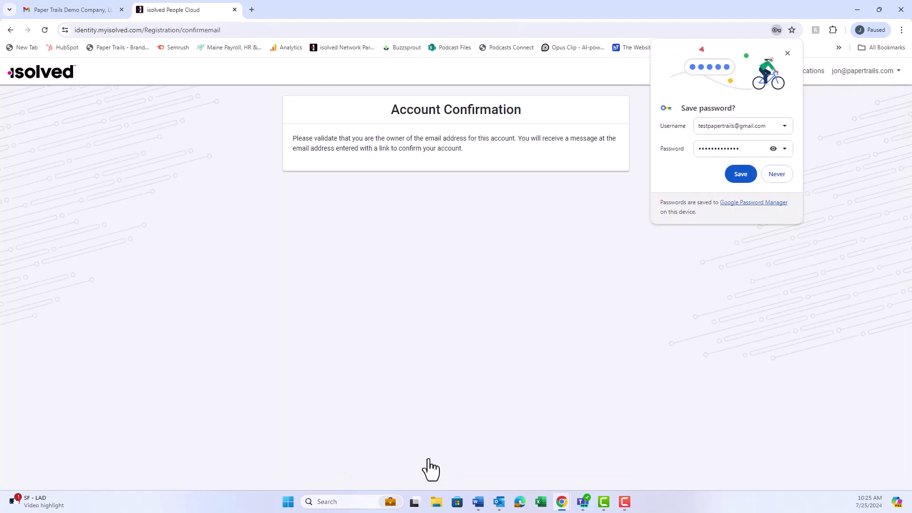
- Decline Chrome's password save and open the isolved People Cloud Email Confirmation message
{"action": "left_click", "coordinate": [769, 174]}
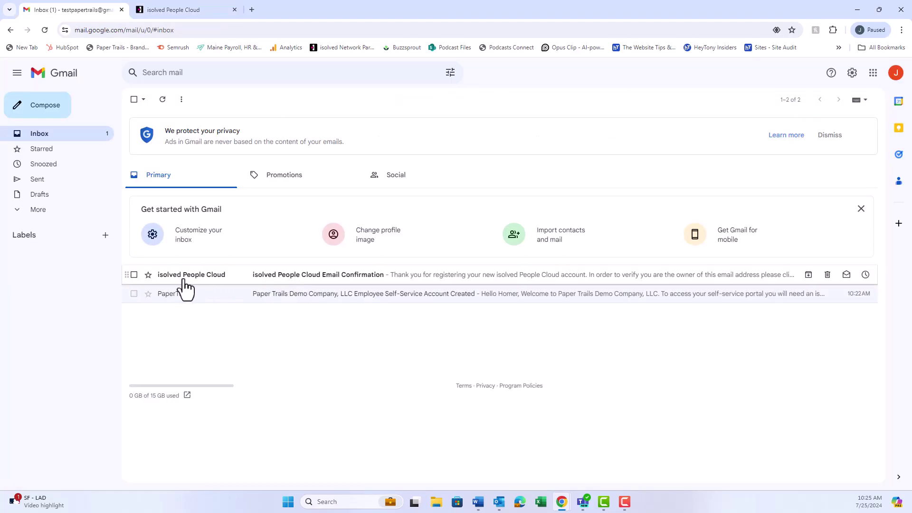
{"action": "left_click", "coordinate": [294, 280]}
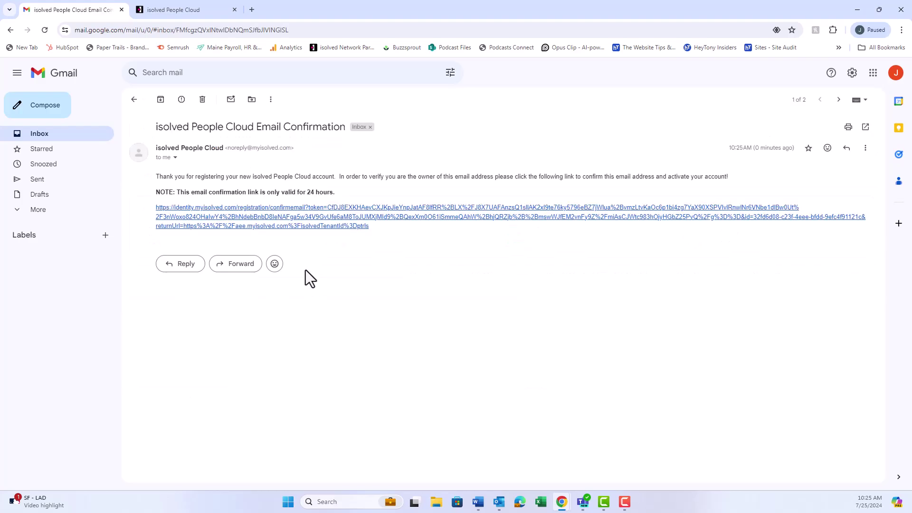
- Confirm the email through its link and verify the phone with the texted verification code
{"action": "left_click", "coordinate": [290, 226]}
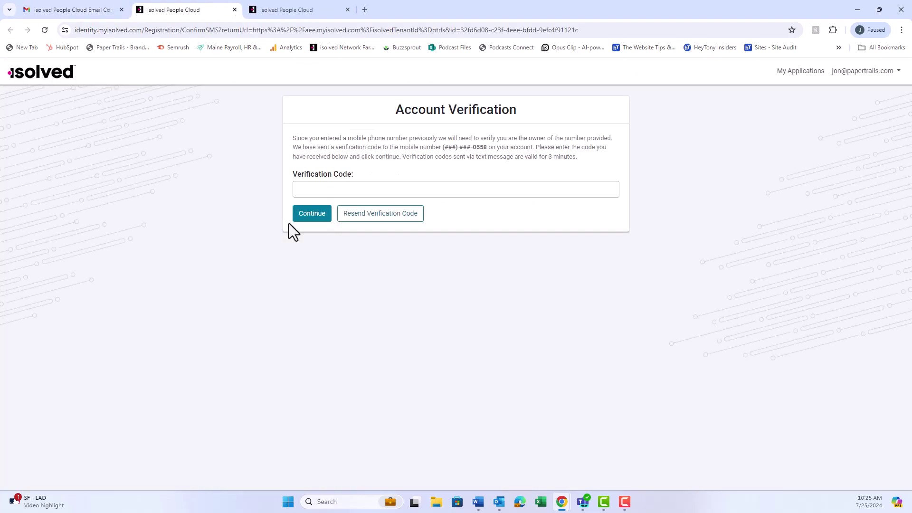
{"action": "left_click", "coordinate": [346, 191]}
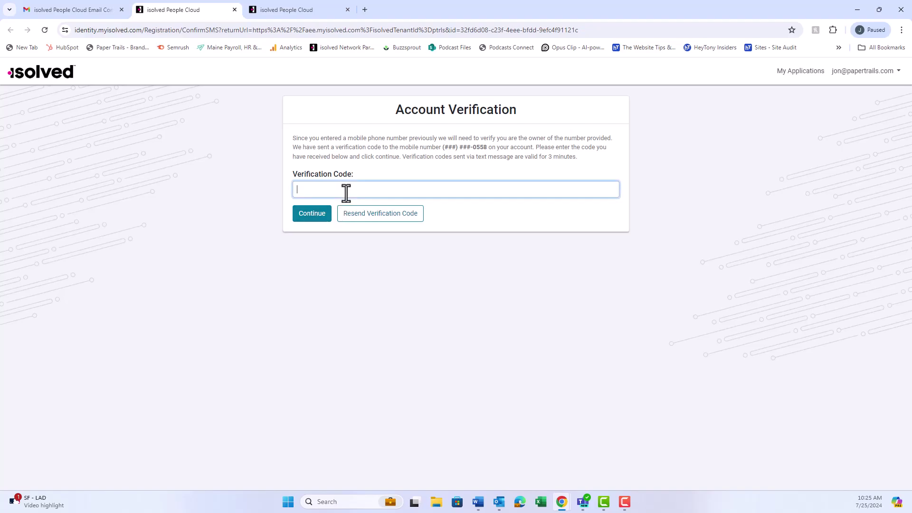
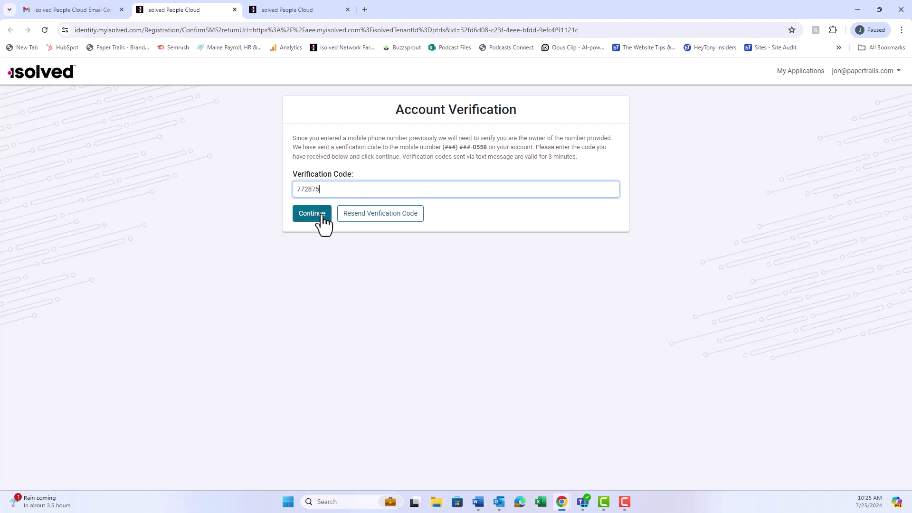
{"action": "left_click", "coordinate": [320, 216]}
{"action": "left_click", "coordinate": [327, 167]}
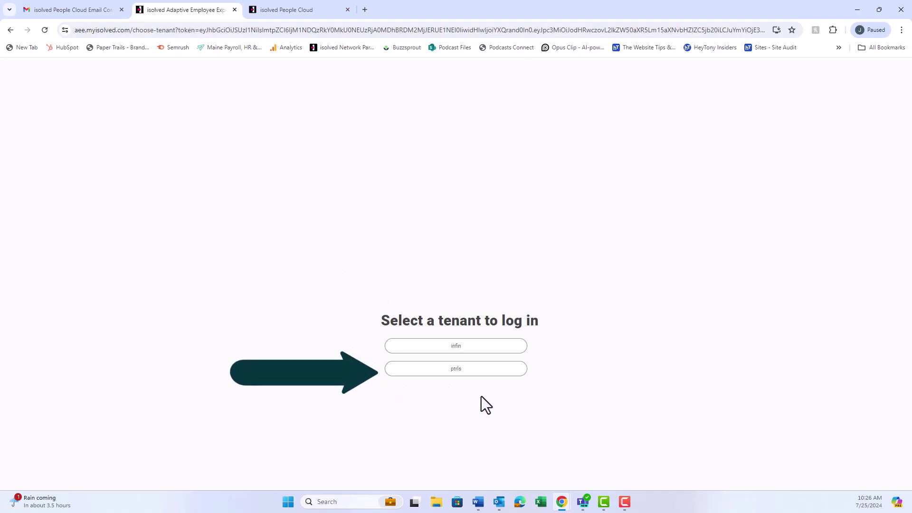
- Choose the ptrls tenant and replace the username with the new account's email address
{"action": "left_click", "coordinate": [500, 375]}
{"action": "triple_click", "coordinate": [381, 192]}
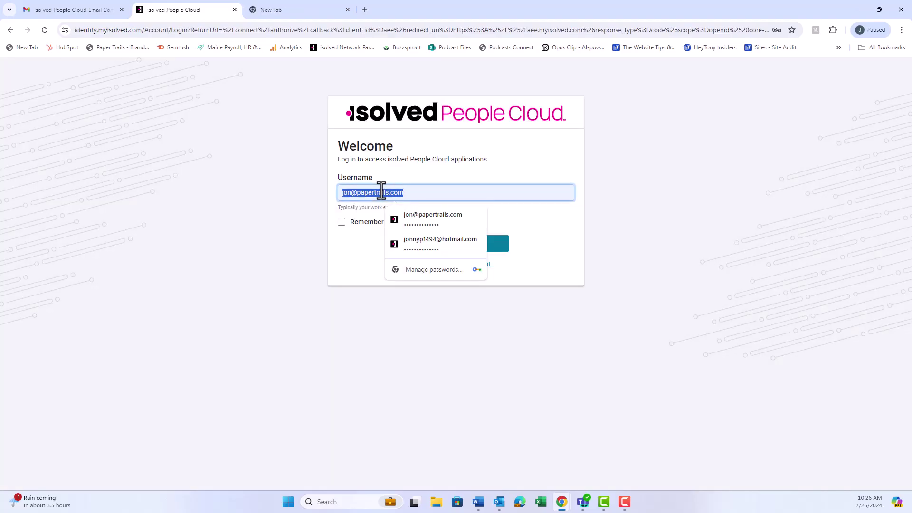
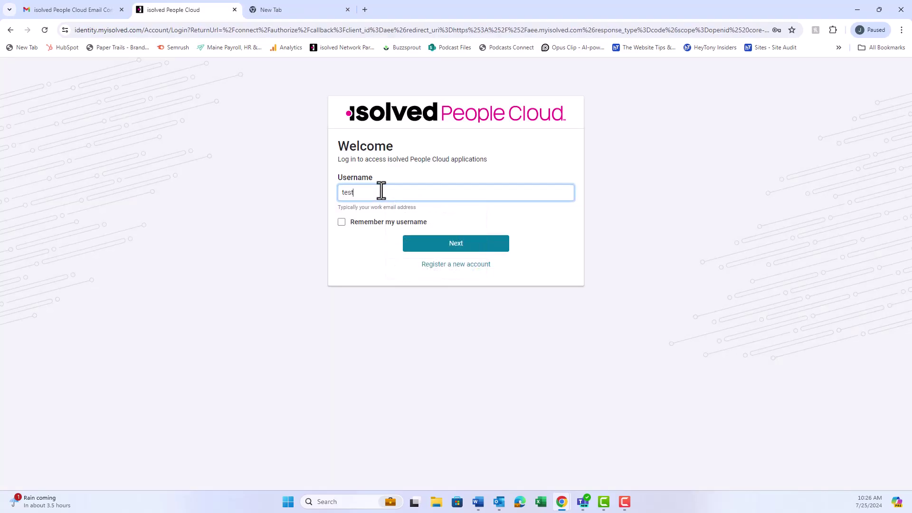
- Close the isolved tabs and reach the employee isolved login through papertrails.com's Log In options
{"action": "left_click", "coordinate": [234, 10]}
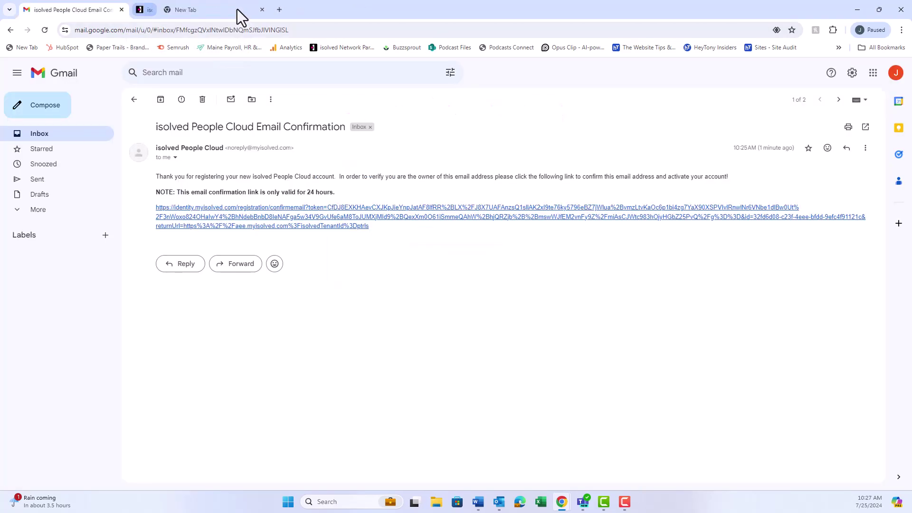
{"action": "left_click", "coordinate": [234, 9]}
{"action": "left_click", "coordinate": [140, 10]}
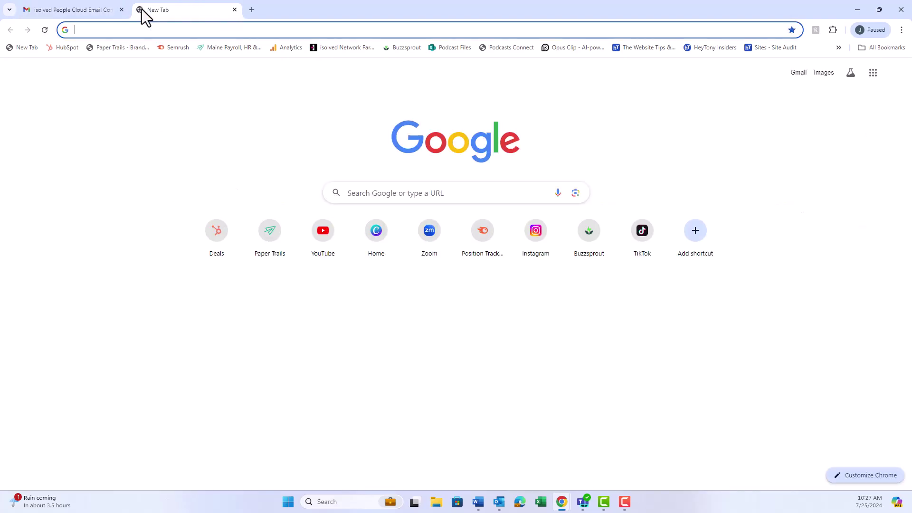
{"action": "type", "text": "paper"}
{"action": "key", "text": "Return"}
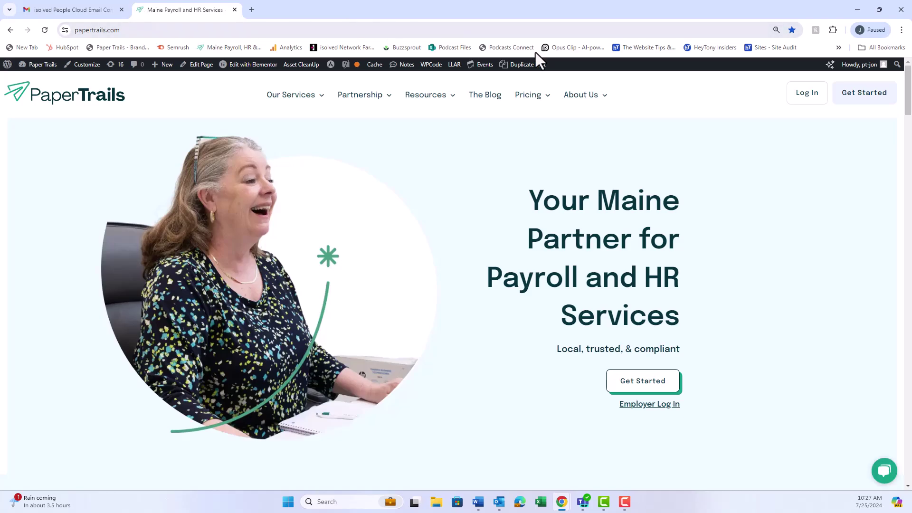
{"action": "left_click", "coordinate": [807, 100]}
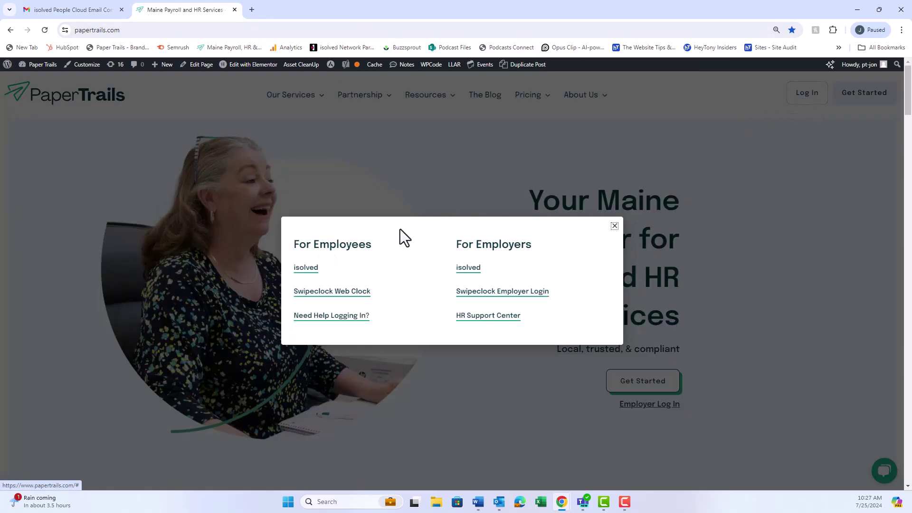
{"action": "left_click", "coordinate": [304, 269]}
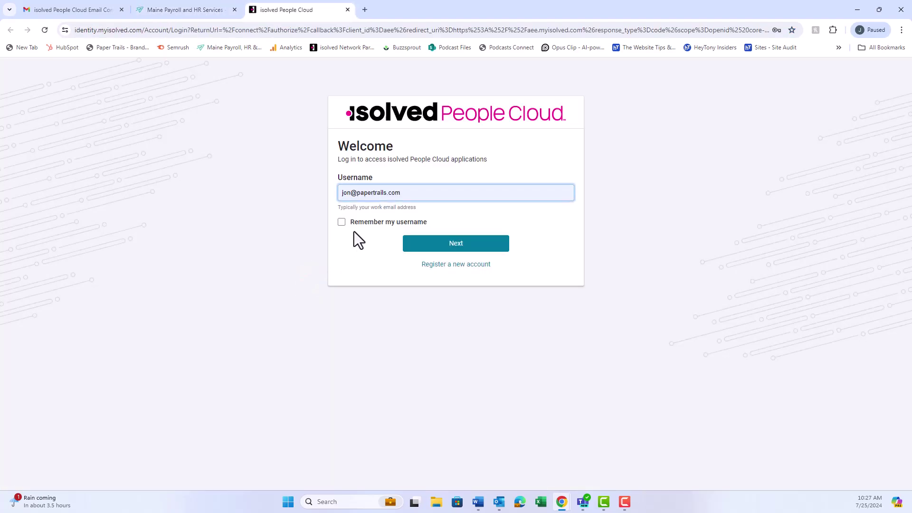
- Sign in to isolved People Cloud with the account email and password
{"action": "triple_click", "coordinate": [391, 194]}
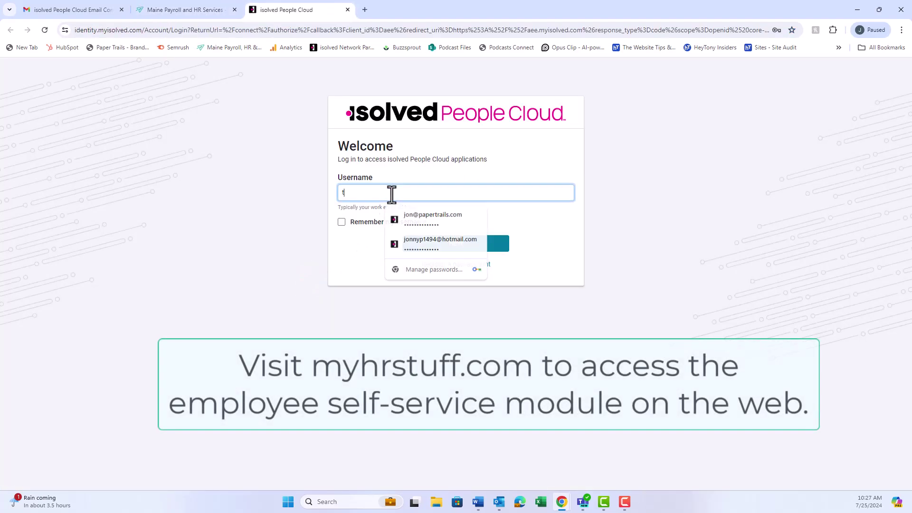
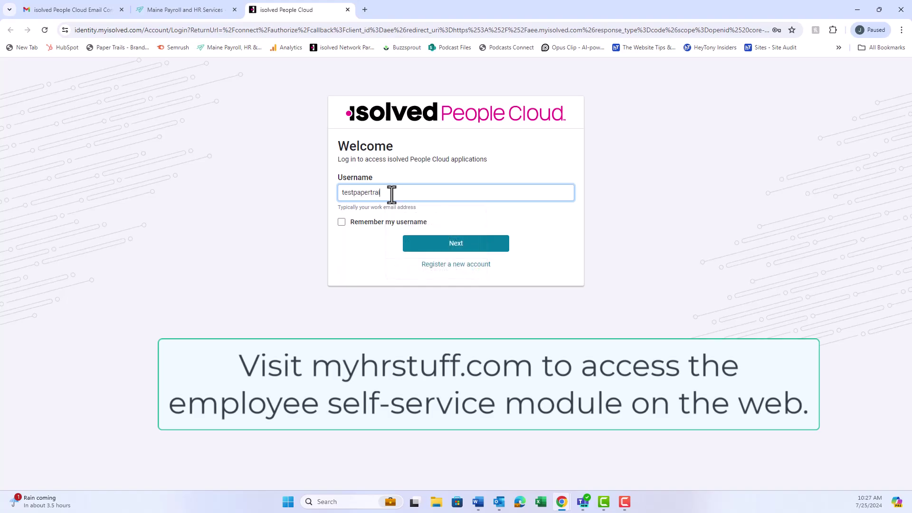
{"action": "key", "text": "Return"}
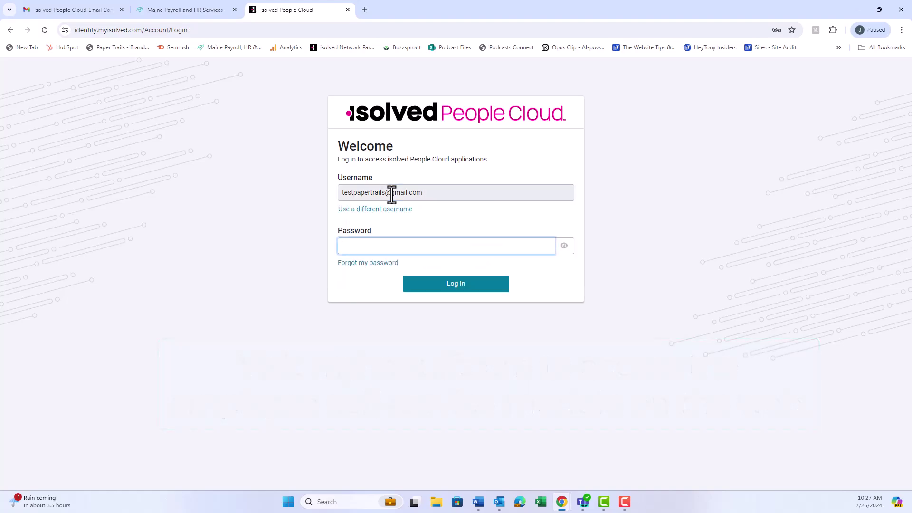
{"action": "type", "text": "•••••••••••••"}
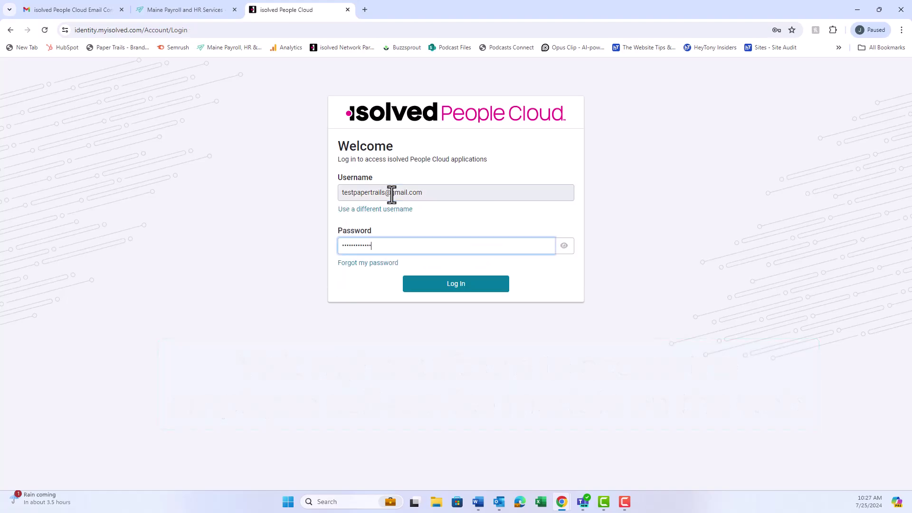
{"action": "left_click", "coordinate": [457, 283]}
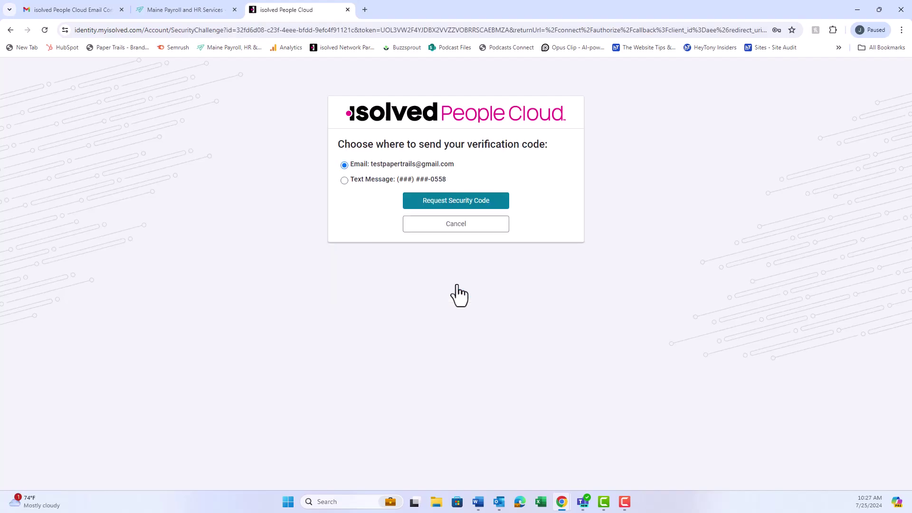
- Verify the sign-in with a security code sent by text message
{"action": "left_click", "coordinate": [373, 181]}
{"action": "left_click", "coordinate": [427, 205]}
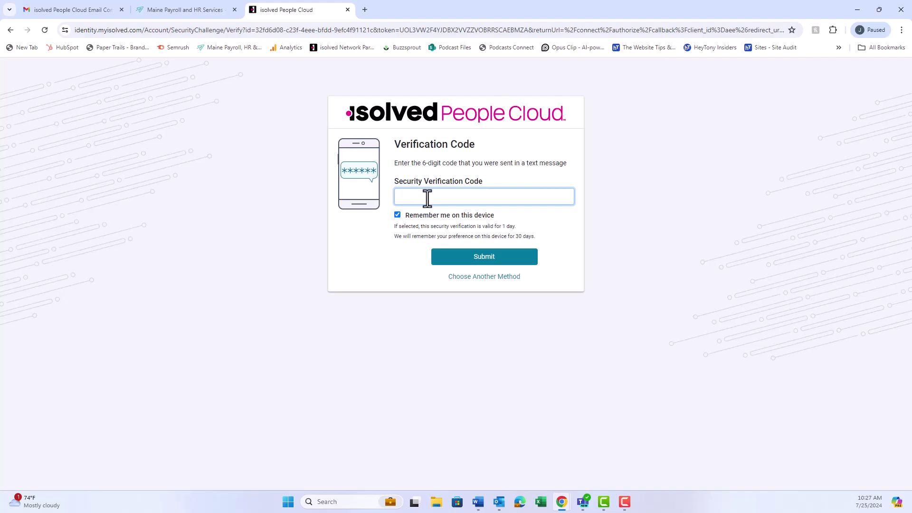
{"action": "key", "text": "Return"}
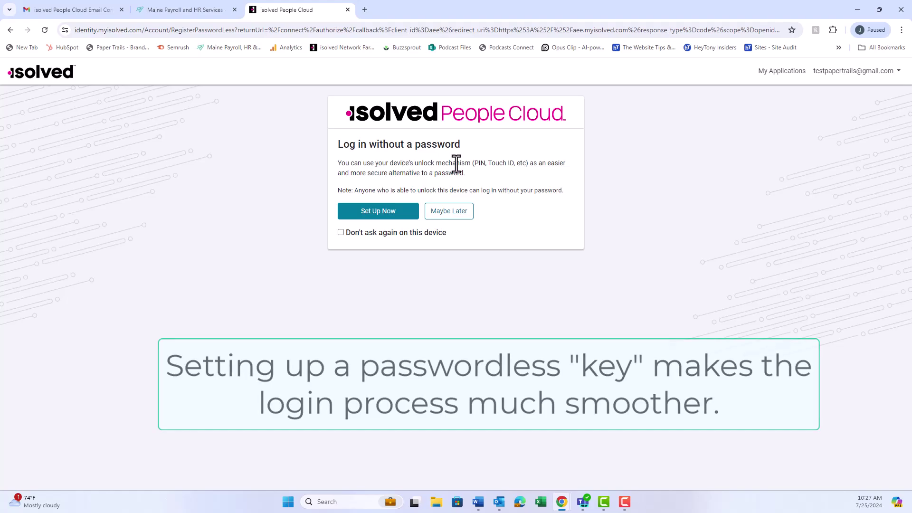
- Set up passwordless login with the Windows PIN and scroll through the terms and conditions
{"action": "left_click", "coordinate": [399, 216]}
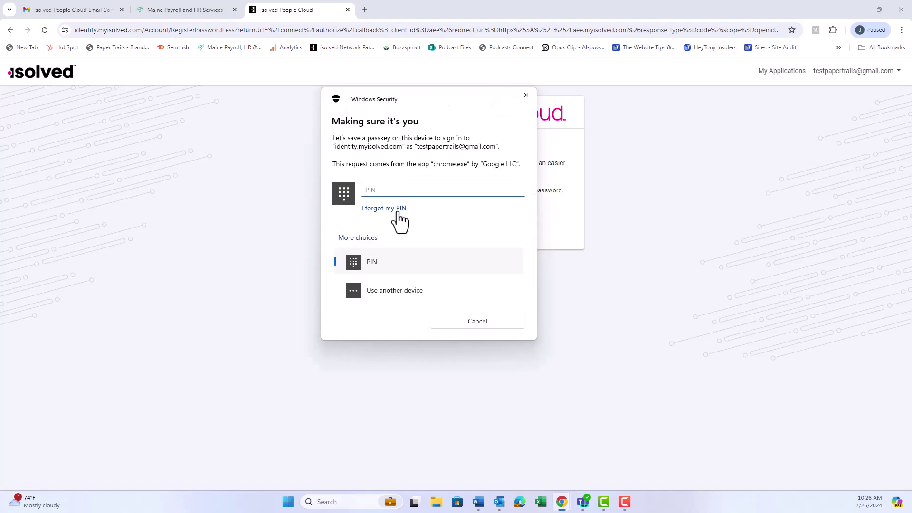
{"action": "type", "text": "******"}
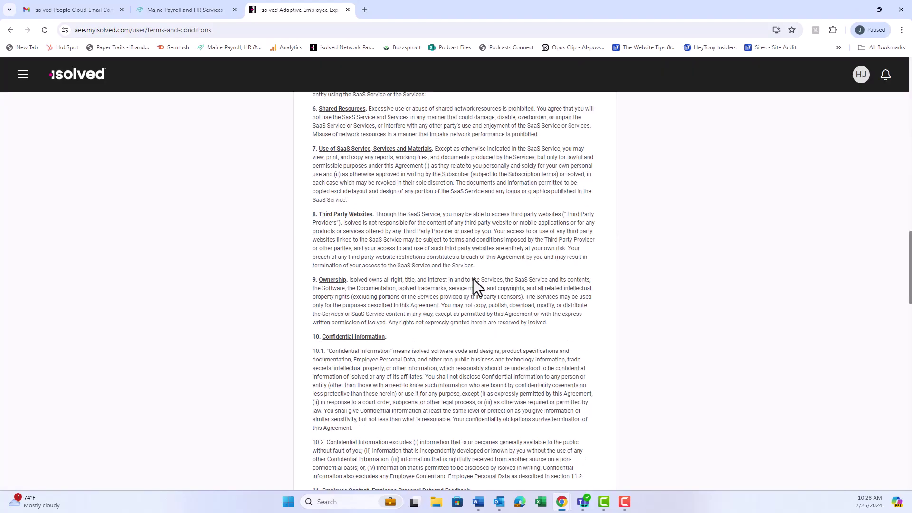
{"action": "scroll", "coordinate": [474, 278], "scroll_direction": "up", "scroll_amount": 5}
{"action": "scroll", "coordinate": [474, 278], "scroll_direction": "down", "scroll_amount": 5}
{"action": "scroll", "coordinate": [473, 279], "scroll_direction": "down", "scroll_amount": 20}
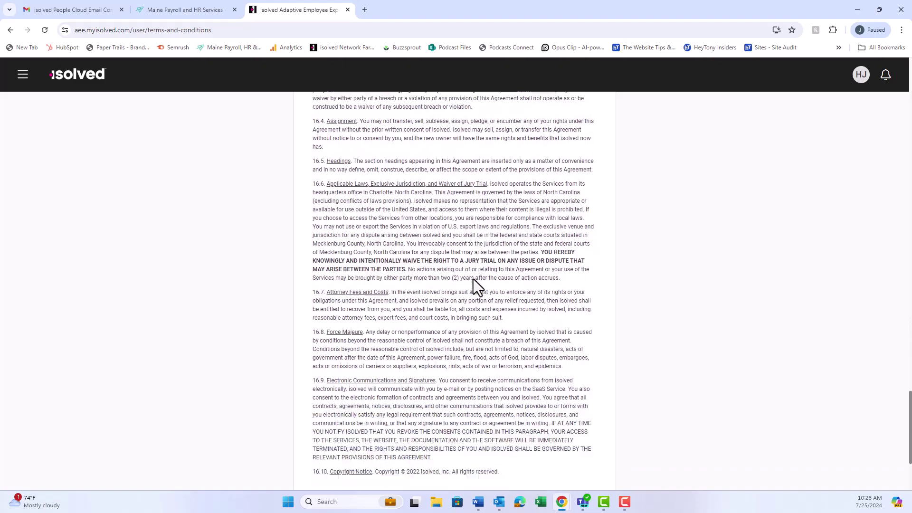
{"action": "scroll", "coordinate": [473, 279], "scroll_direction": "down", "scroll_amount": 3}
- Accept the terms and conditions and look over the employee home page sections
{"action": "left_click", "coordinate": [493, 366]}
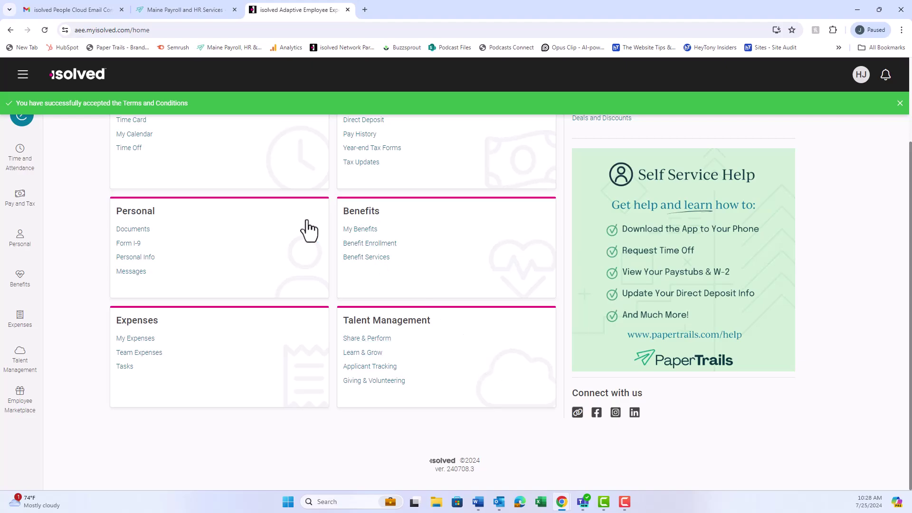
{"action": "scroll", "coordinate": [105, 178], "scroll_direction": "up", "scroll_amount": 3}
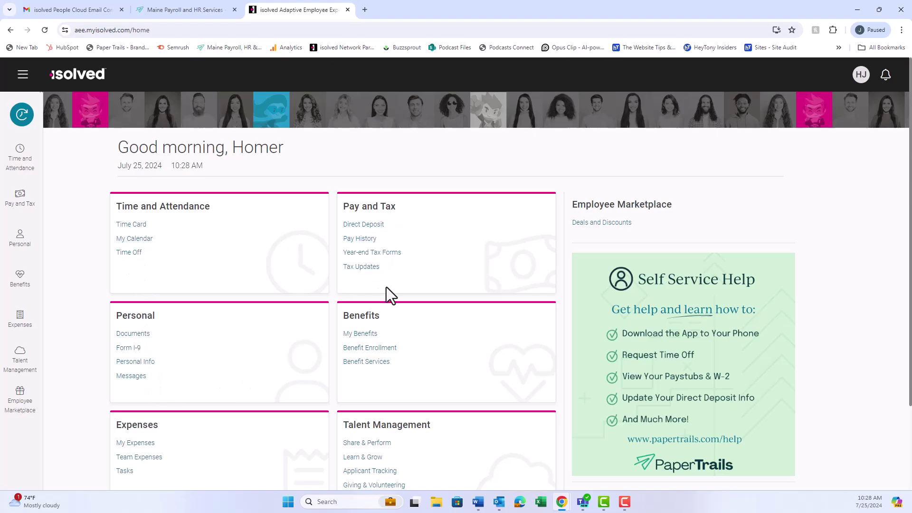
{"action": "scroll", "coordinate": [405, 355], "scroll_direction": "down", "scroll_amount": 1}
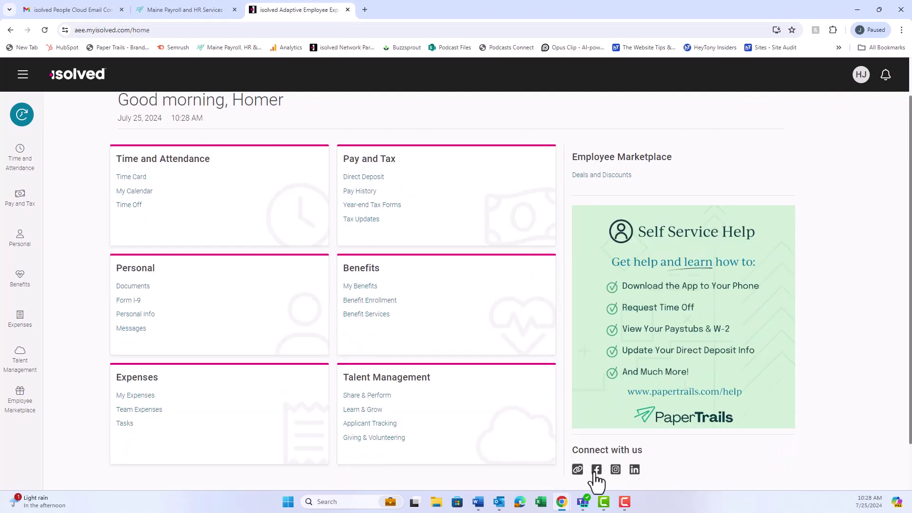
{"action": "scroll", "coordinate": [554, 461], "scroll_direction": "up", "scroll_amount": 1}
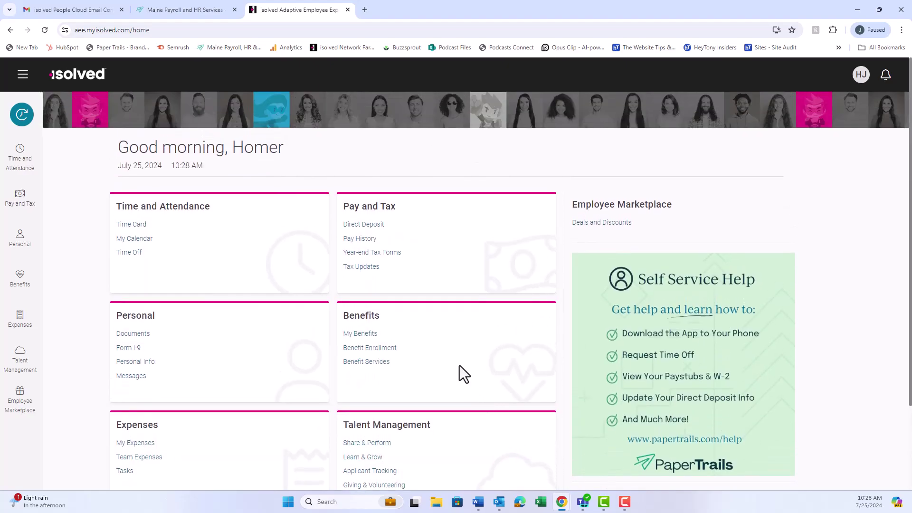
- Add and save a Checking direct deposit described 'Personal Checking' receiving the remaining net pay
{"action": "left_click", "coordinate": [364, 226]}
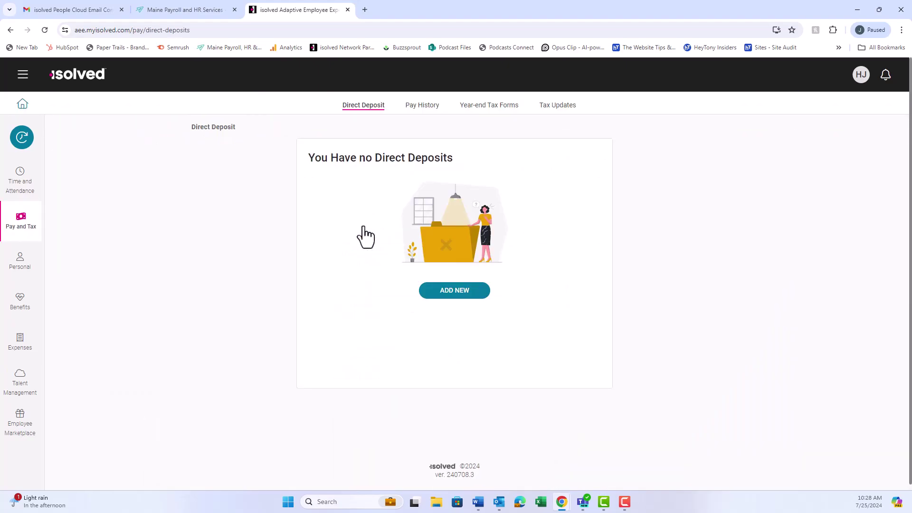
{"action": "left_click", "coordinate": [478, 299]}
{"action": "left_click", "coordinate": [295, 221]}
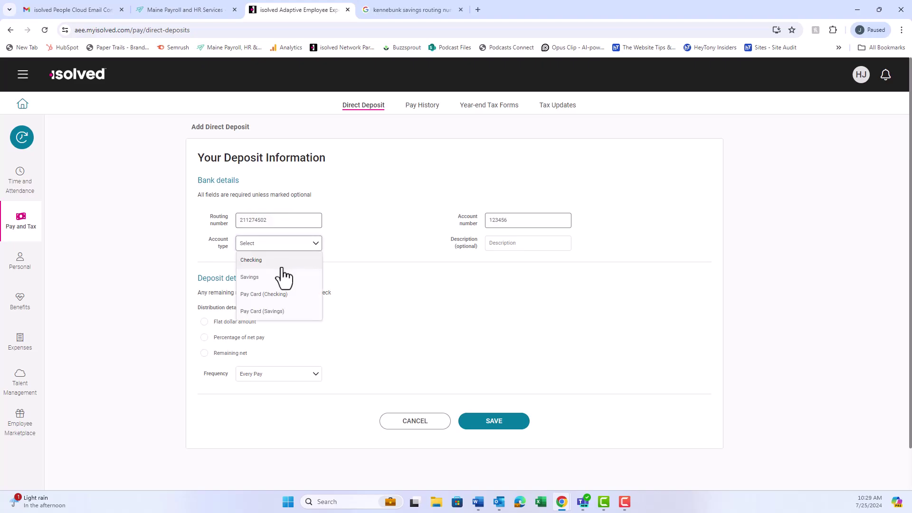
{"action": "left_click", "coordinate": [292, 261]}
{"action": "left_click", "coordinate": [503, 244]}
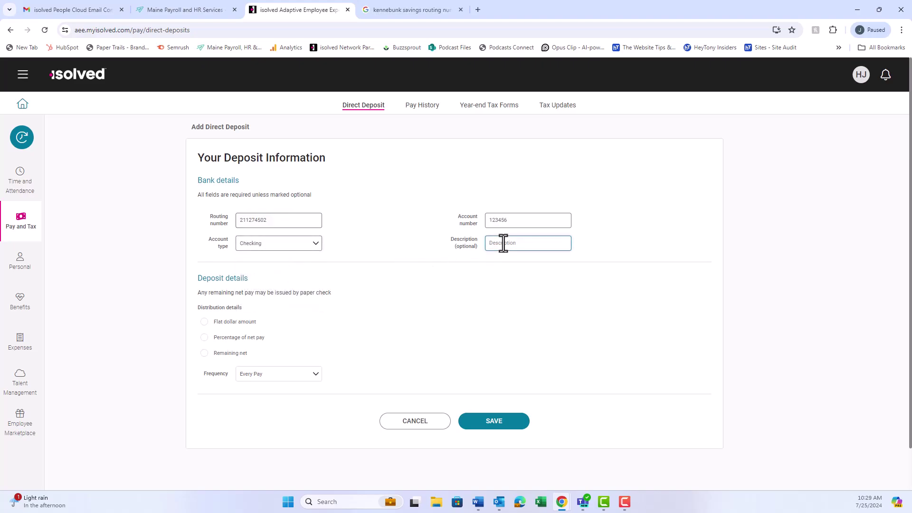
{"action": "type", "text": "Personal Checking"}
{"action": "left_click", "coordinate": [205, 353]}
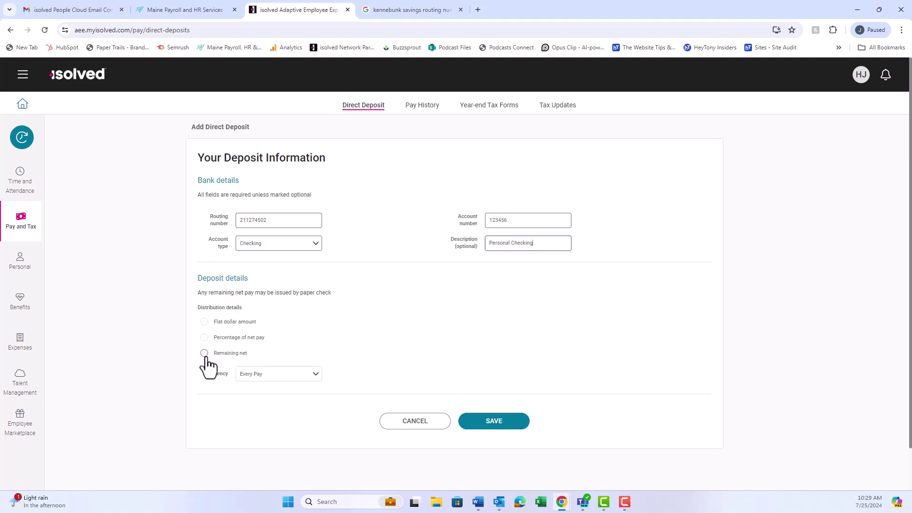
{"action": "left_click", "coordinate": [485, 427]}
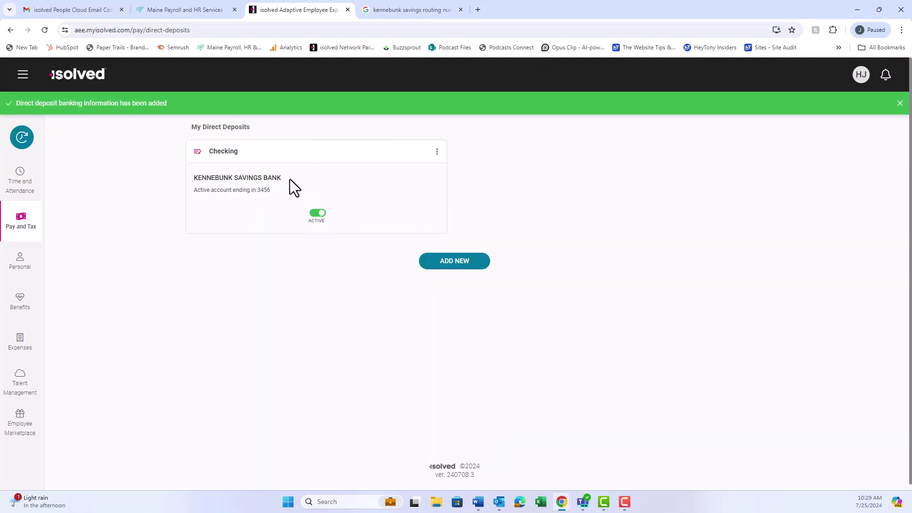
- Add a Kennebunk Savings Bank savings deposit, 'Personal Savings', taking a flat $100.00 every pay
{"action": "left_click", "coordinate": [455, 263]}
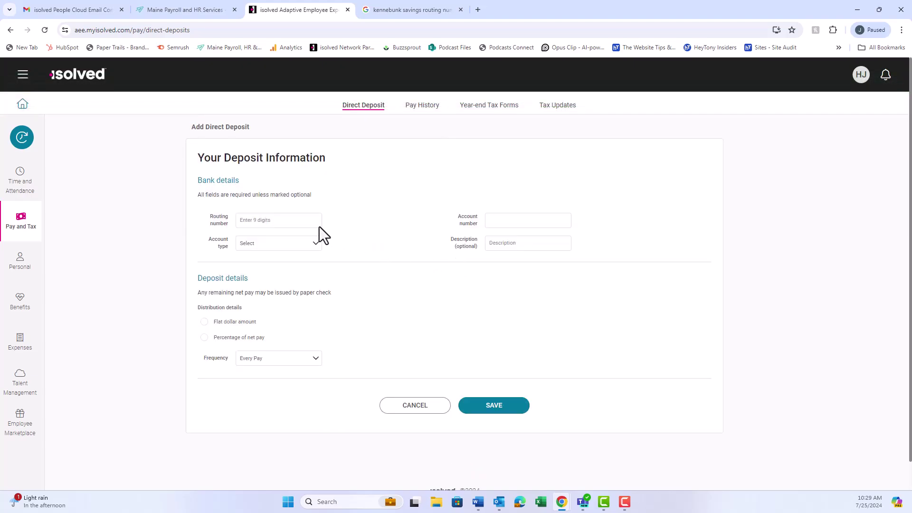
{"action": "left_click", "coordinate": [288, 221]}
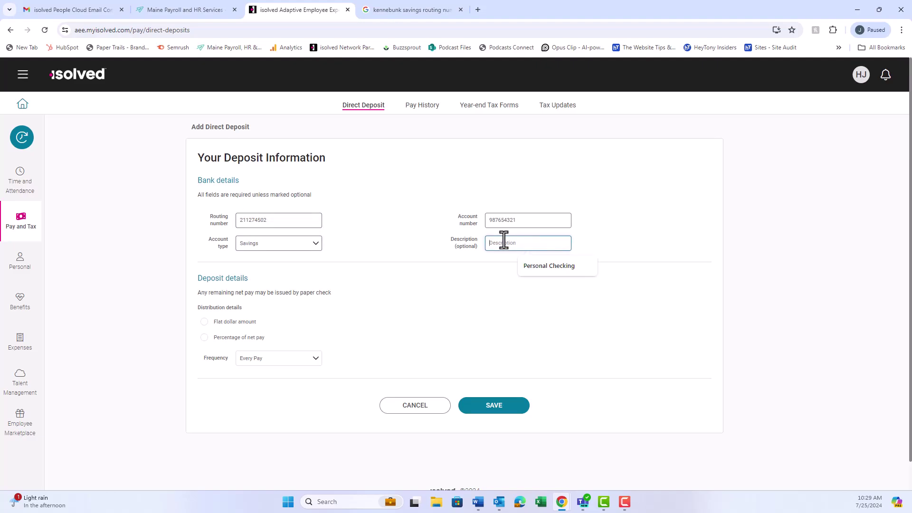
{"action": "type", "text": "ersonal Sav"}
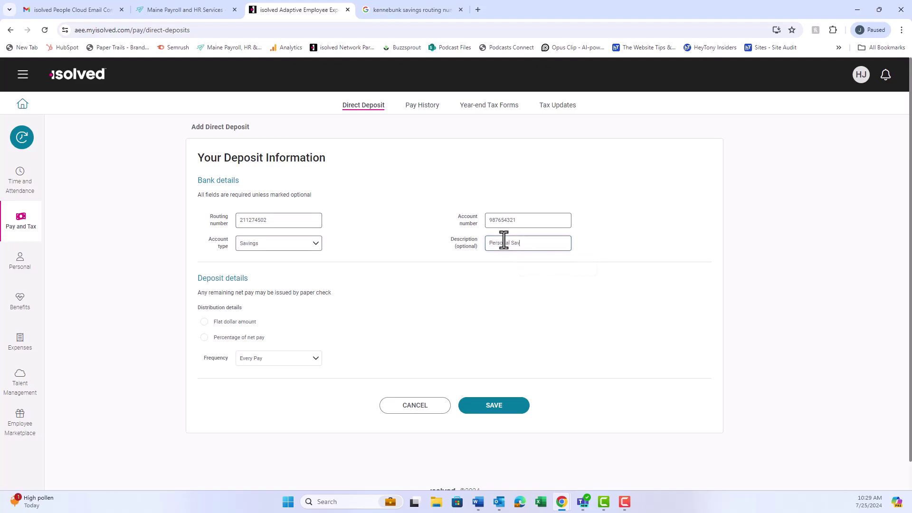
{"action": "type", "text": "ings"}
{"action": "left_click", "coordinate": [243, 326]}
{"action": "left_click", "coordinate": [249, 358]}
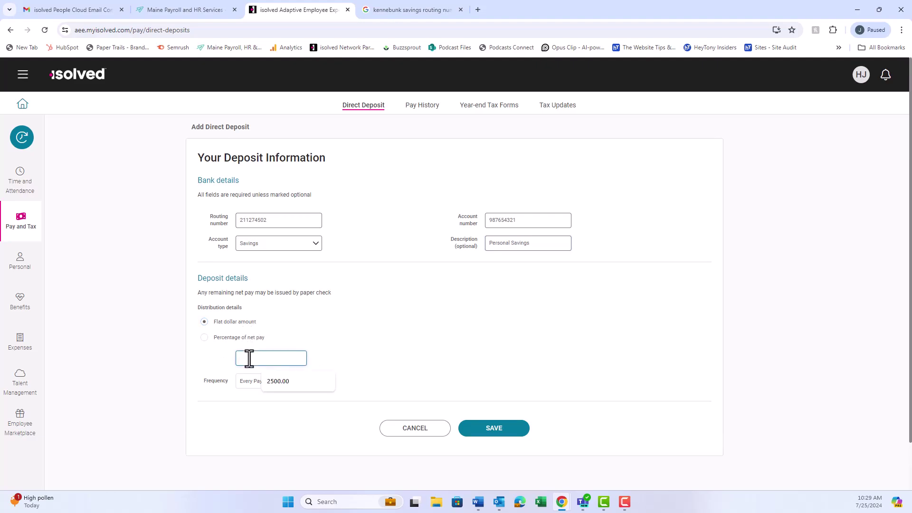
{"action": "type", "text": "100.00"}
{"action": "left_click", "coordinate": [291, 382]}
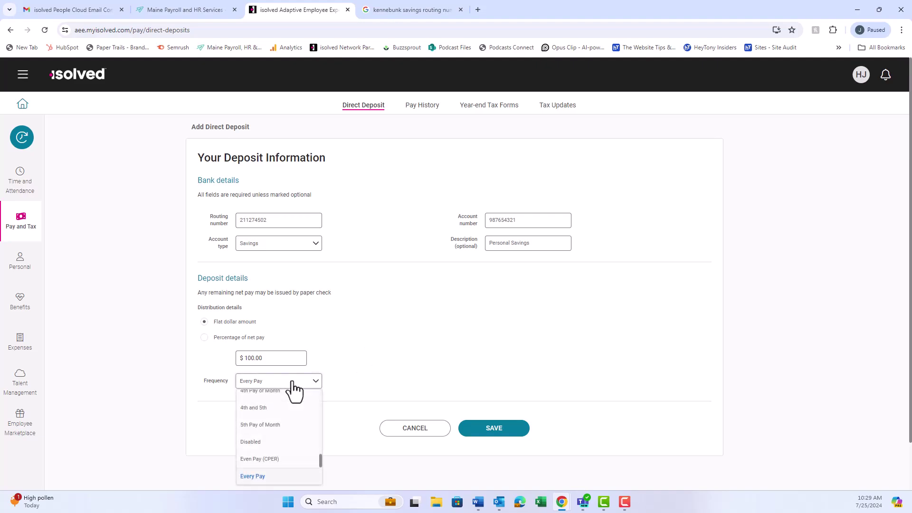
{"action": "scroll", "coordinate": [289, 406], "scroll_direction": "up", "scroll_amount": 5}
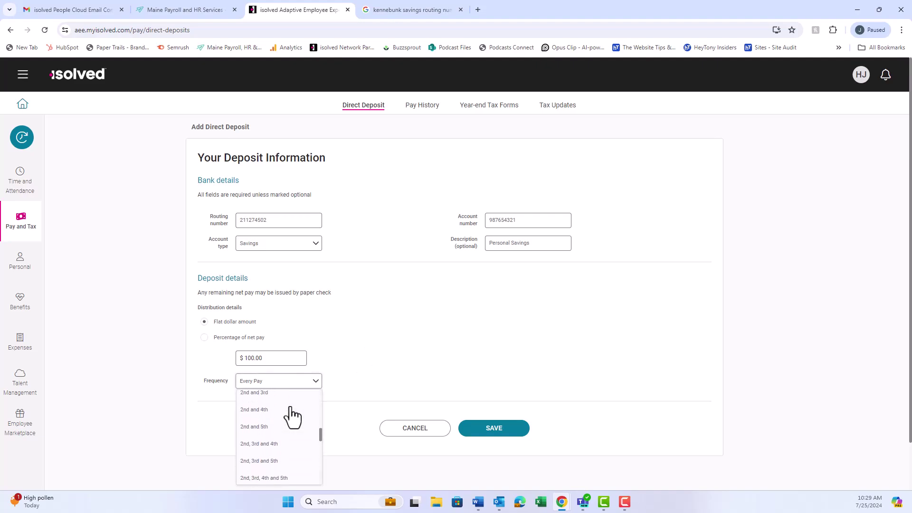
{"action": "scroll", "coordinate": [291, 414], "scroll_direction": "up", "scroll_amount": 5}
{"action": "left_click", "coordinate": [361, 381]}
{"action": "left_click", "coordinate": [487, 430]}
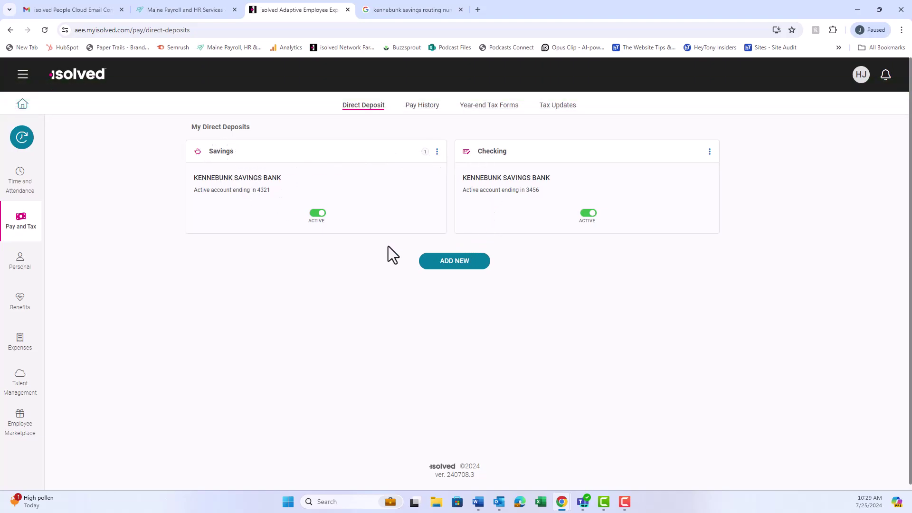
{"action": "left_click", "coordinate": [436, 153]}
{"action": "left_click", "coordinate": [437, 159]}
{"action": "left_click", "coordinate": [437, 151]}
{"action": "left_click", "coordinate": [437, 156]}
{"action": "left_click", "coordinate": [22, 220]}
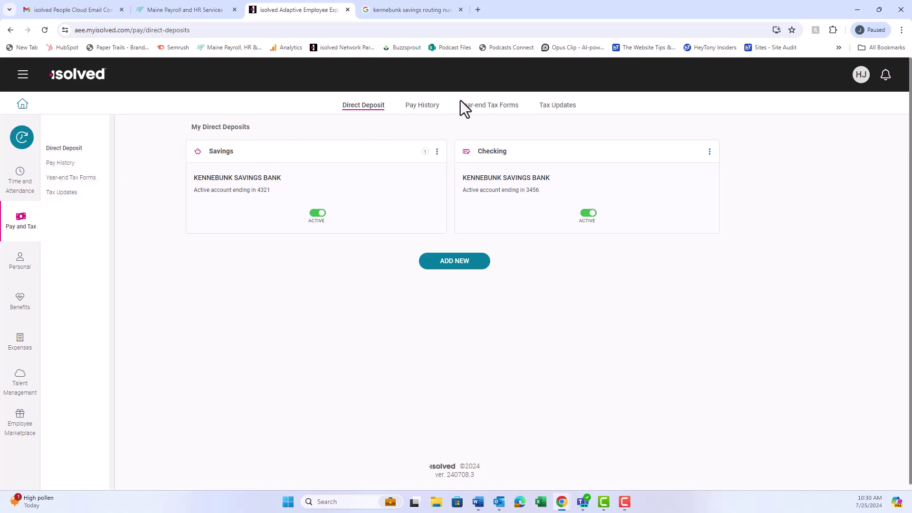
- In Pay History, review the July 28, 2023 stub's details, earnings and taxes, then download it
{"action": "left_click", "coordinate": [423, 106]}
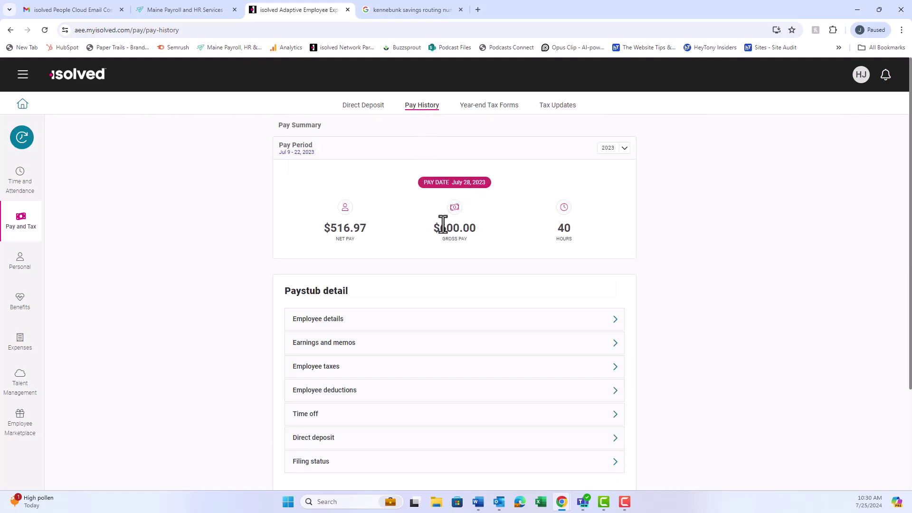
{"action": "scroll", "coordinate": [561, 228], "scroll_direction": "down", "scroll_amount": 1}
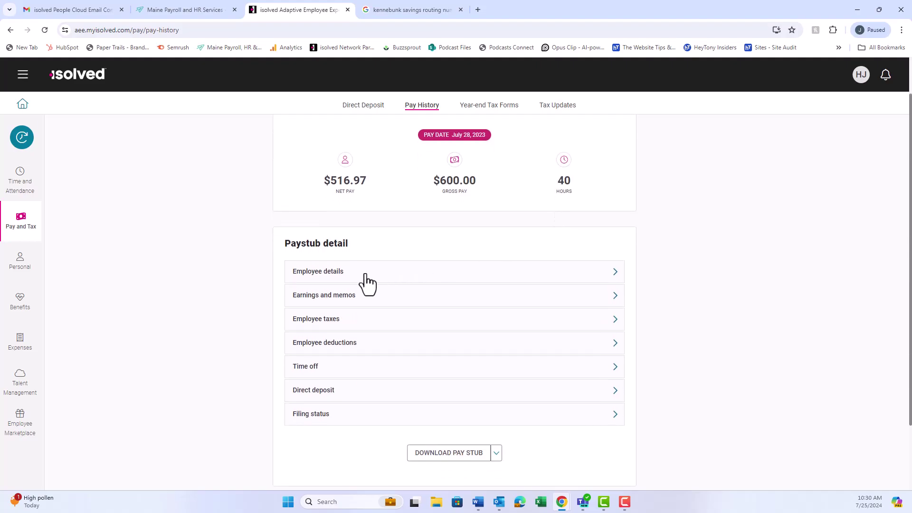
{"action": "left_click", "coordinate": [352, 280]}
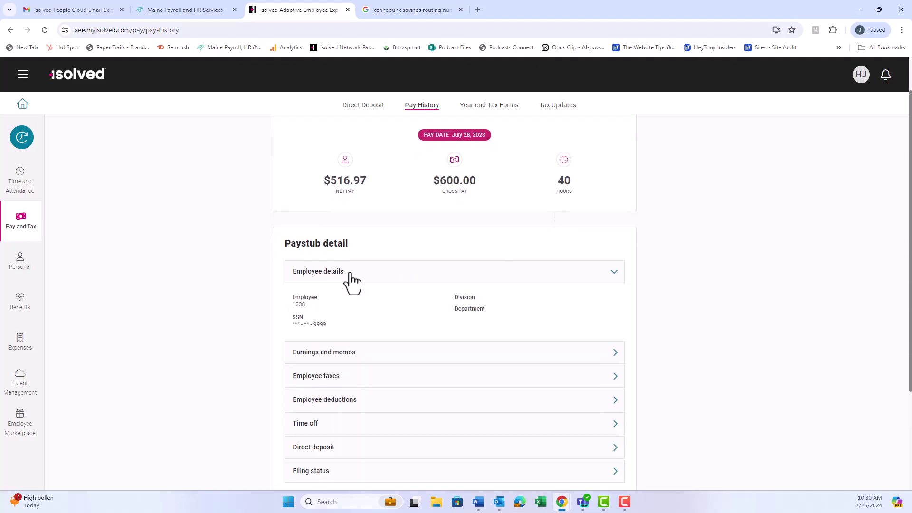
{"action": "left_click", "coordinate": [352, 280]}
{"action": "left_click", "coordinate": [350, 297]}
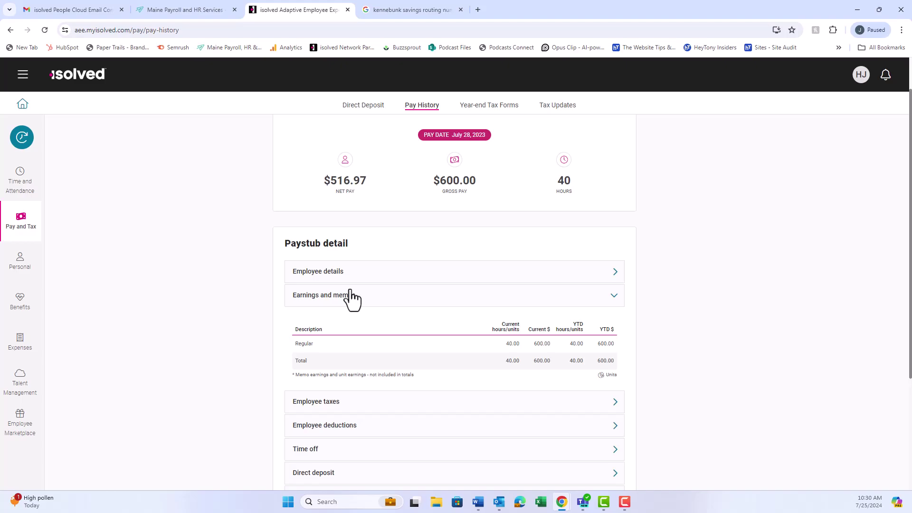
{"action": "left_click", "coordinate": [352, 294]}
{"action": "left_click", "coordinate": [346, 324]}
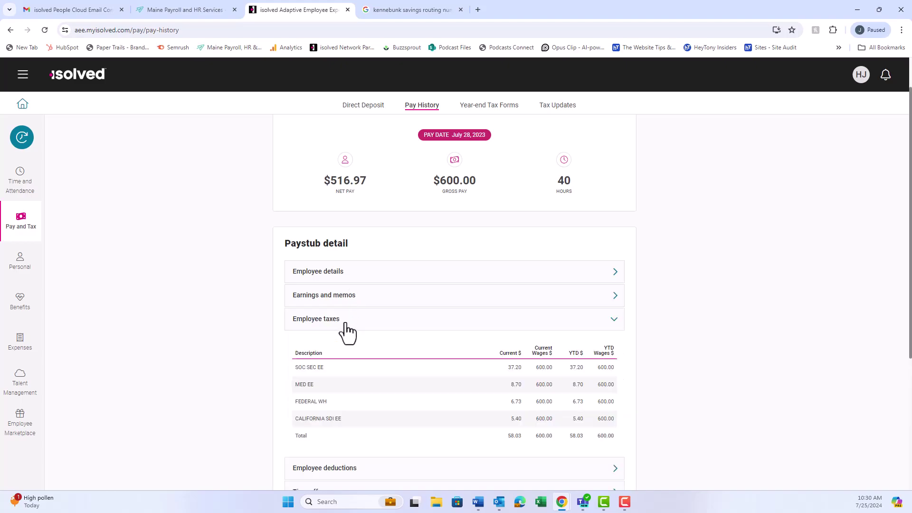
{"action": "left_click", "coordinate": [346, 325]}
{"action": "left_click", "coordinate": [447, 454]}
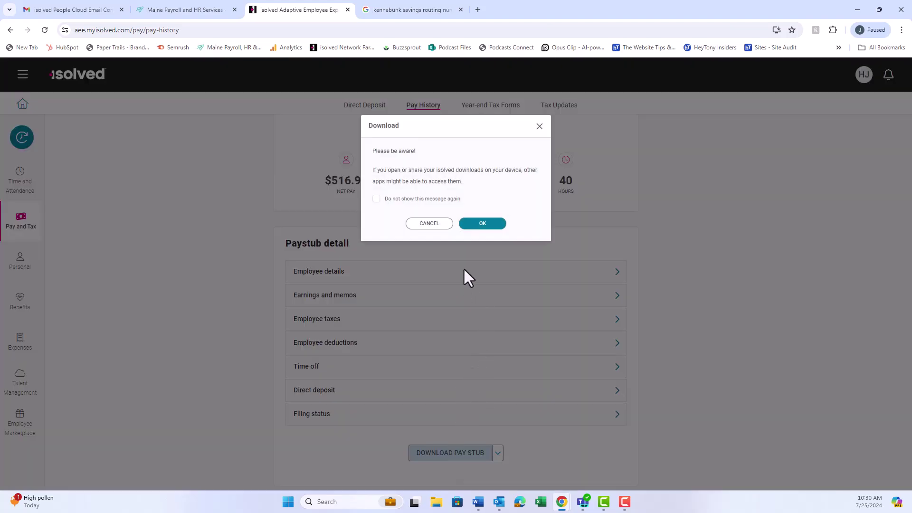
{"action": "left_click", "coordinate": [427, 203]}
- Confirm the download, scroll through the CheckStubReport PDF, and close its tab
{"action": "left_click", "coordinate": [475, 228]}
{"action": "scroll", "coordinate": [451, 257], "scroll_direction": "down", "scroll_amount": 2}
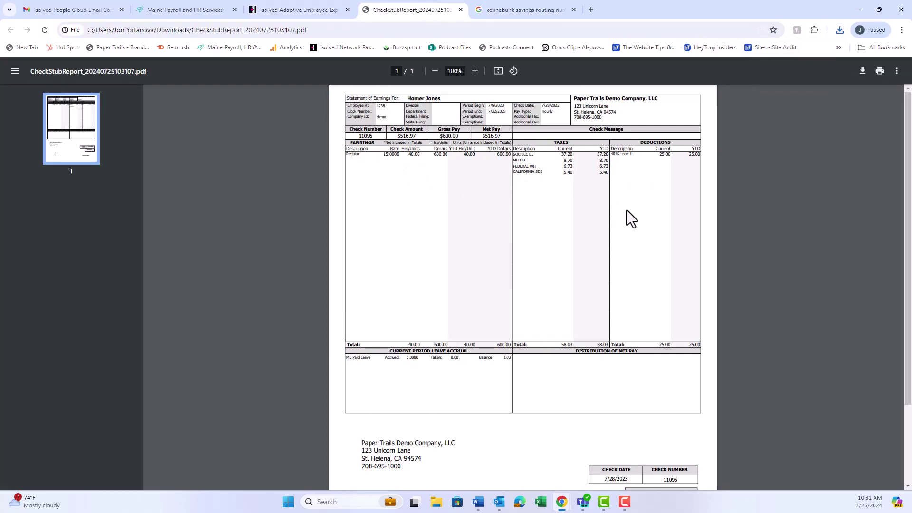
{"action": "scroll", "coordinate": [627, 210], "scroll_direction": "down", "scroll_amount": 3}
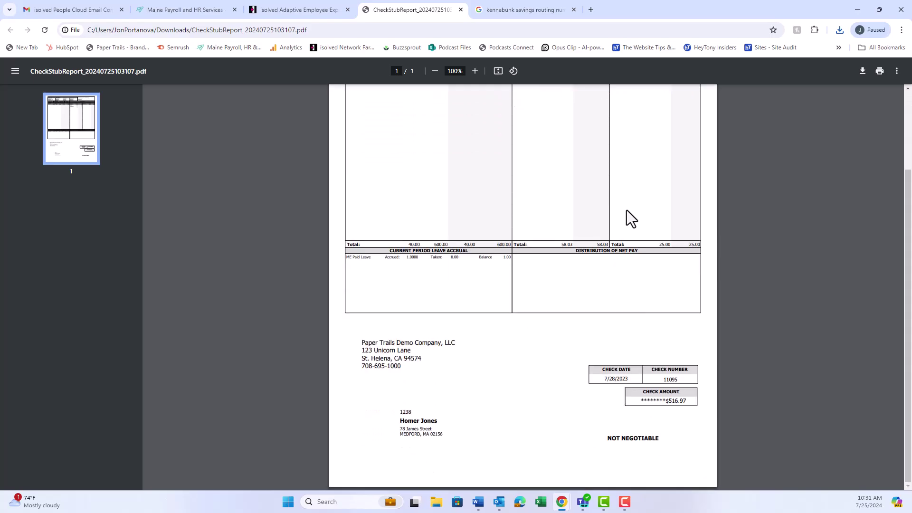
{"action": "scroll", "coordinate": [627, 210], "scroll_direction": "up", "scroll_amount": 3}
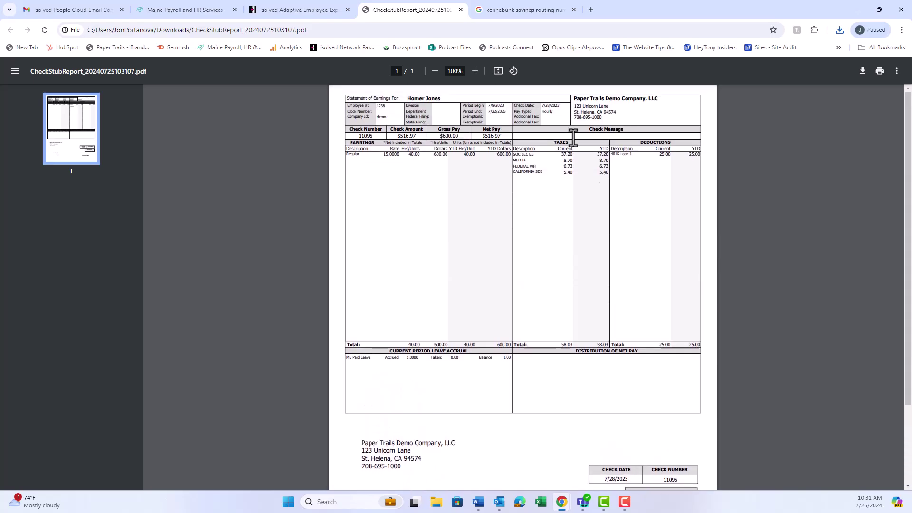
{"action": "left_click", "coordinate": [460, 10]}
- Close the routing-number search tab, check the empty Year-end Tax Forms, and open Form I-9
{"action": "left_click", "coordinate": [461, 10]}
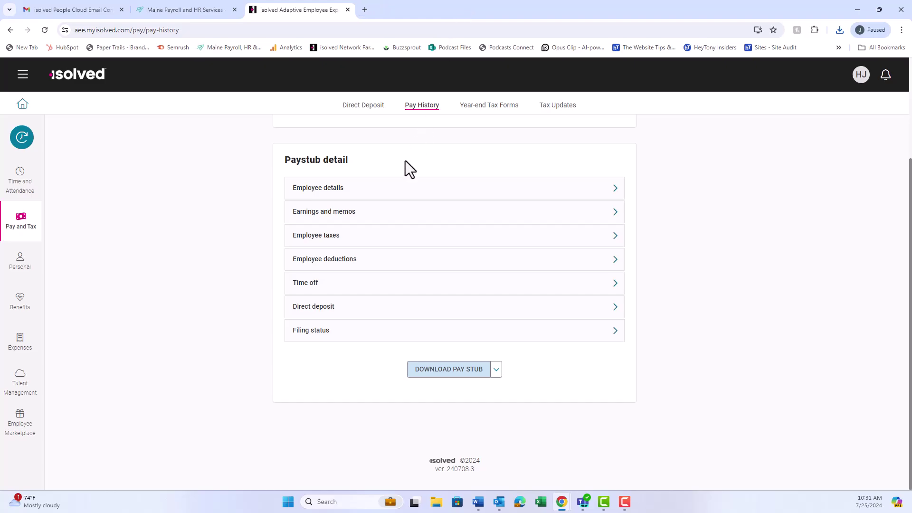
{"action": "scroll", "coordinate": [405, 160], "scroll_direction": "up", "scroll_amount": 3}
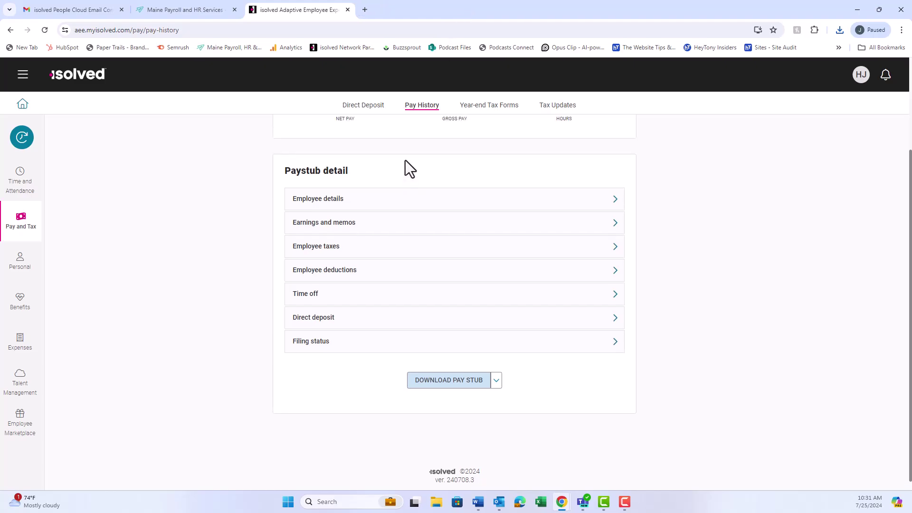
{"action": "left_click", "coordinate": [486, 108]}
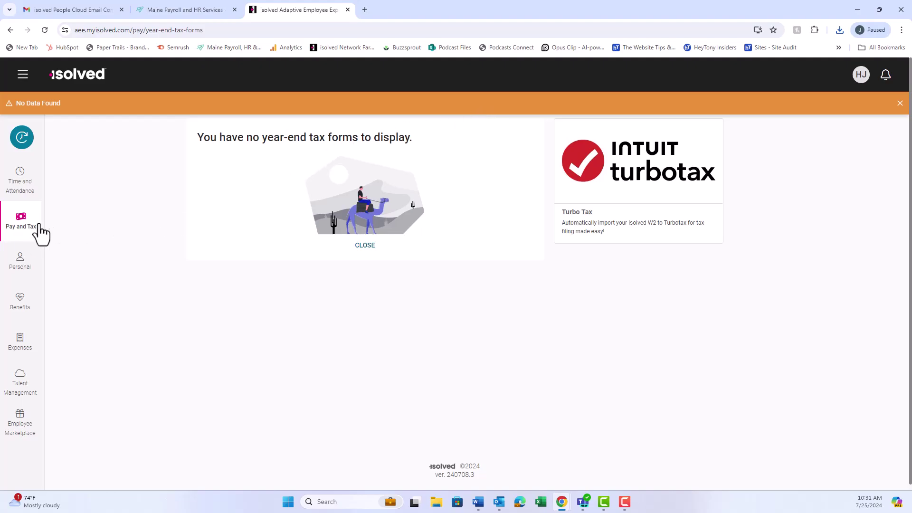
{"action": "left_click", "coordinate": [21, 270]}
{"action": "left_click", "coordinate": [56, 163]}
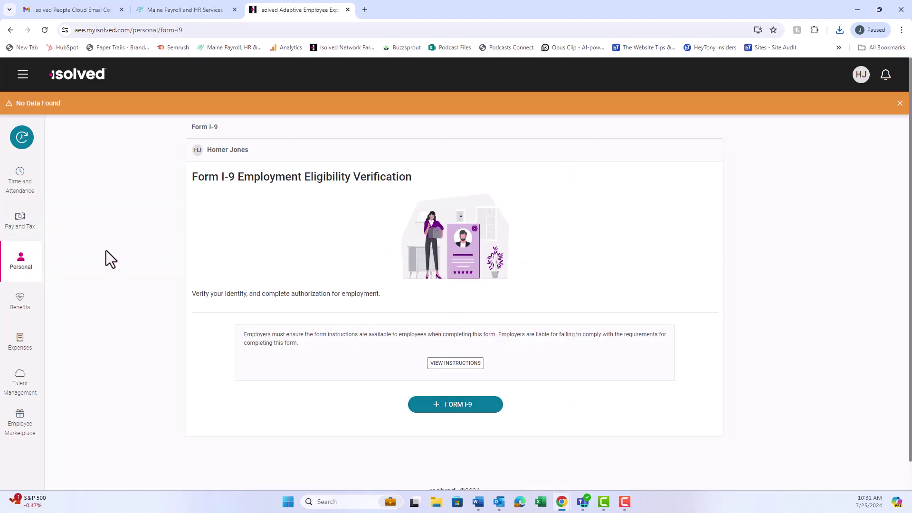
- View the employee Messages, then open the Personal Info page
{"action": "mouse_move", "coordinate": [35, 284]}
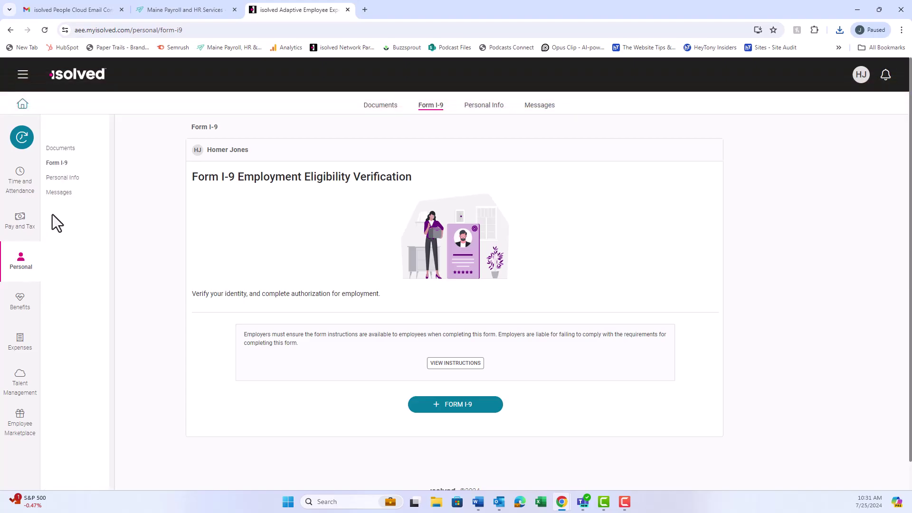
{"action": "left_click", "coordinate": [63, 193]}
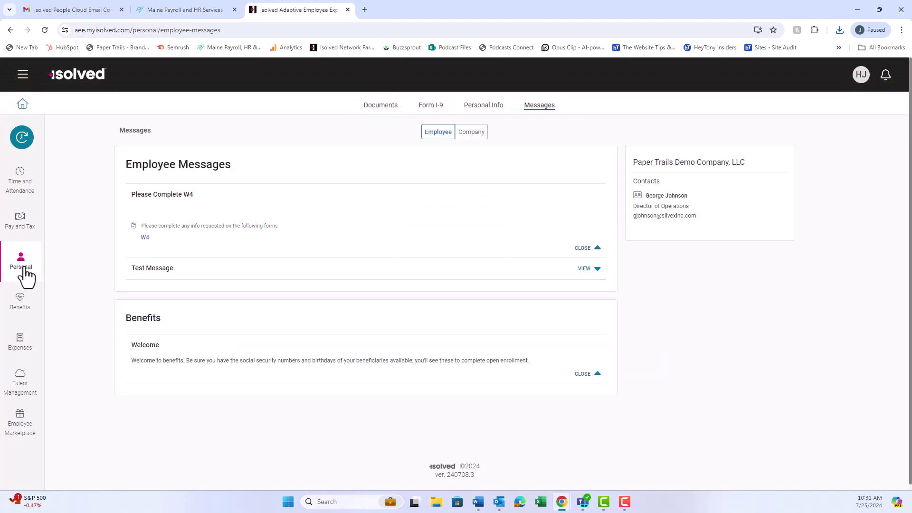
{"action": "mouse_move", "coordinate": [26, 275]}
{"action": "left_click", "coordinate": [62, 177]}
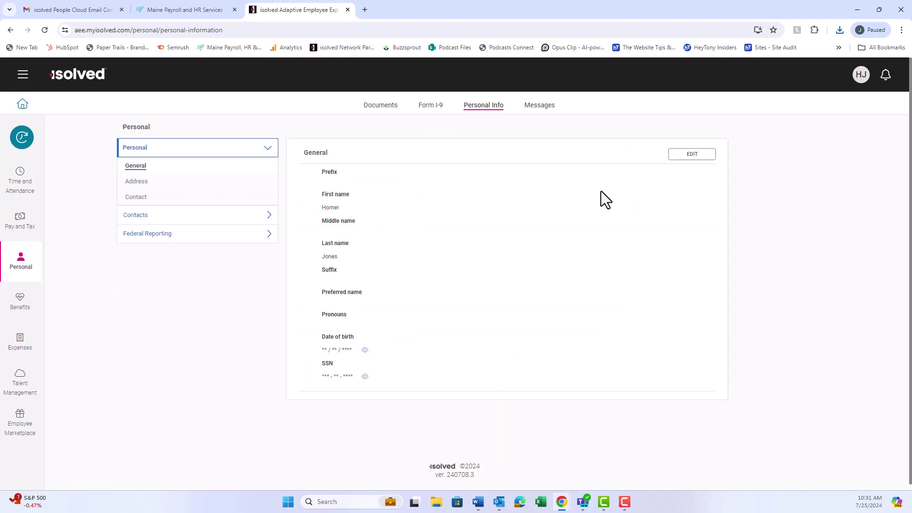
- Make the general details editable and review the Address, Contact and disability self-identification sections
{"action": "left_click", "coordinate": [692, 155]}
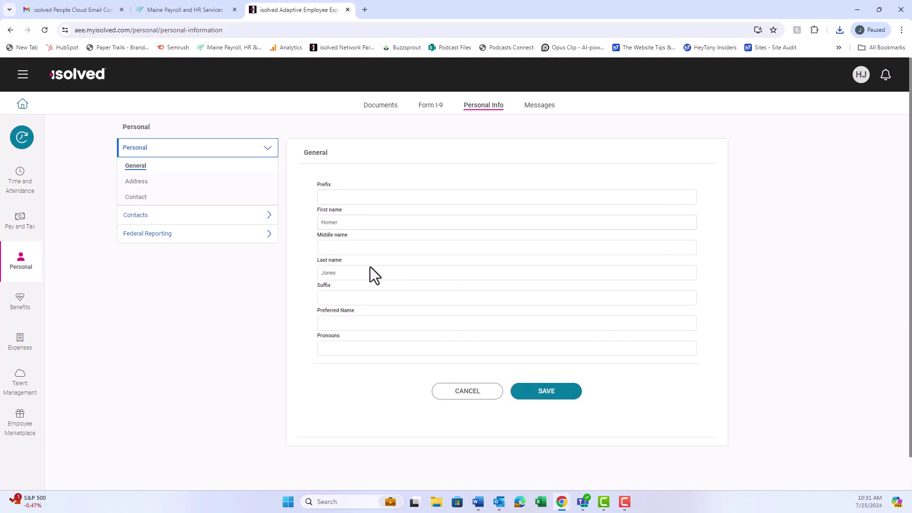
{"action": "left_click", "coordinate": [139, 183]}
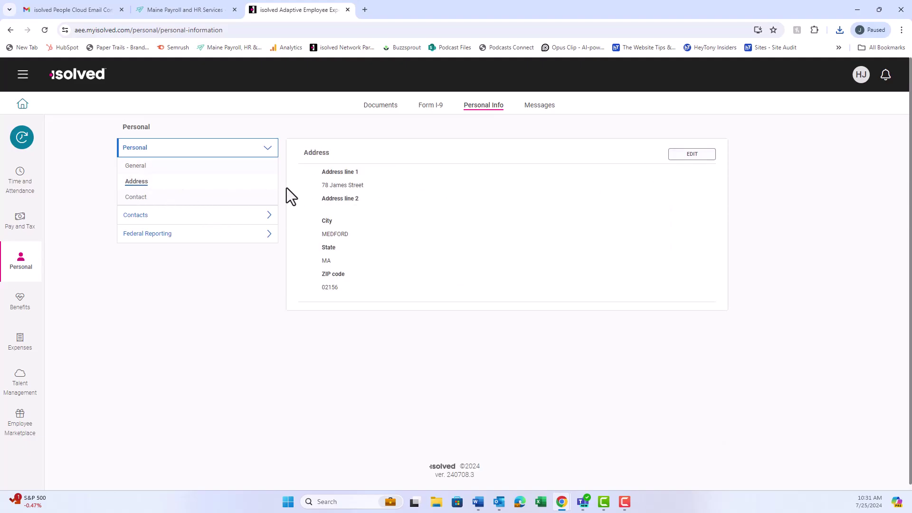
{"action": "left_click", "coordinate": [142, 198]}
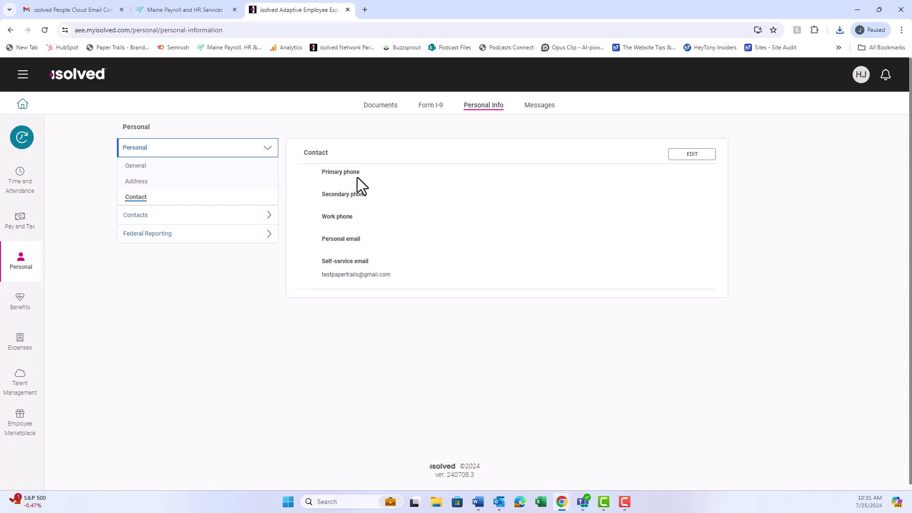
{"action": "left_click", "coordinate": [173, 234]}
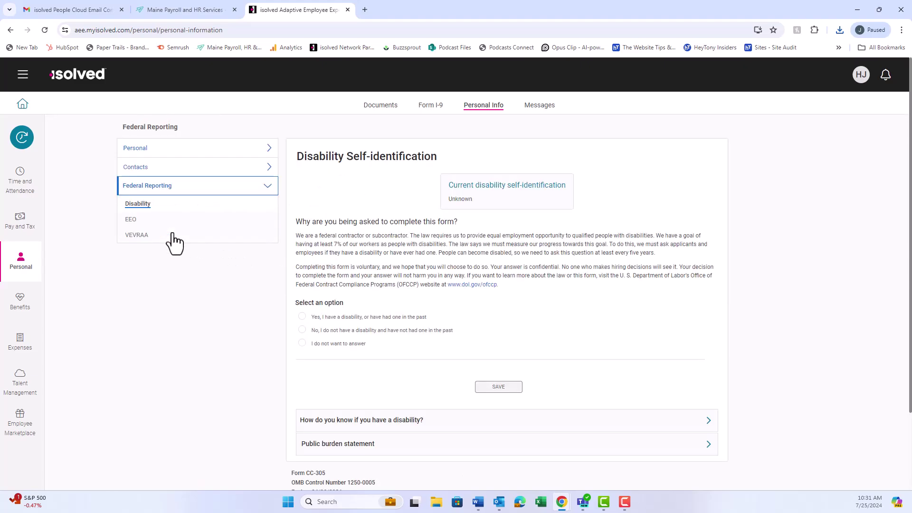
{"action": "left_click", "coordinate": [21, 316]}
- Review the 401(k), Basic Life/AD&D Exec, LTD, Medical and STD plans, then Waived and History
{"action": "left_click", "coordinate": [62, 162]}
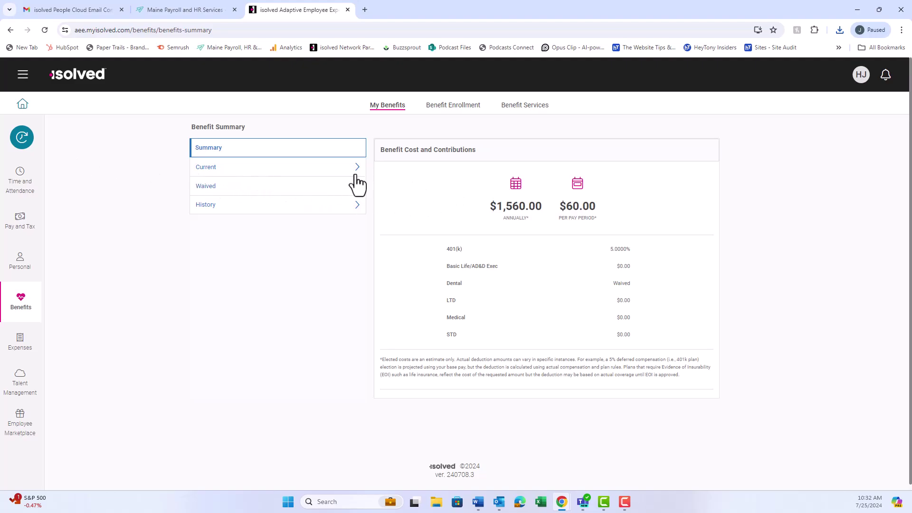
{"action": "left_click", "coordinate": [275, 169]}
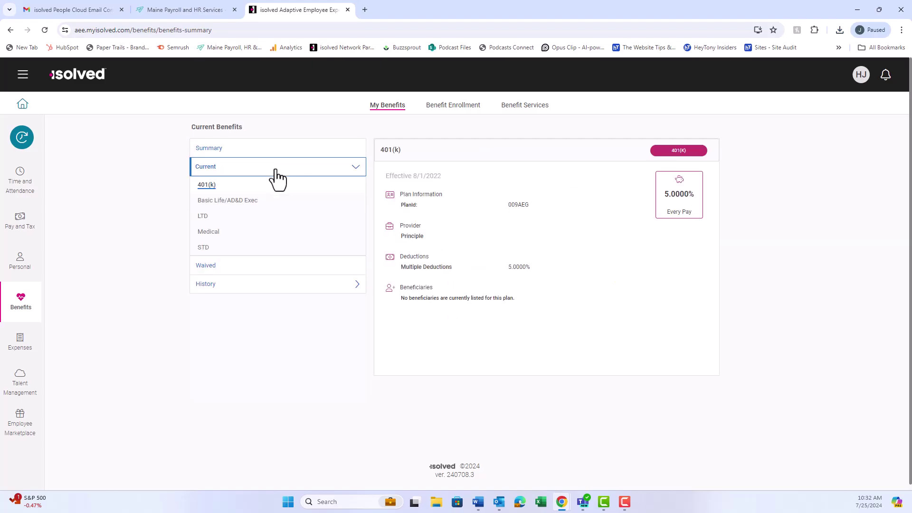
{"action": "left_click", "coordinate": [262, 201]}
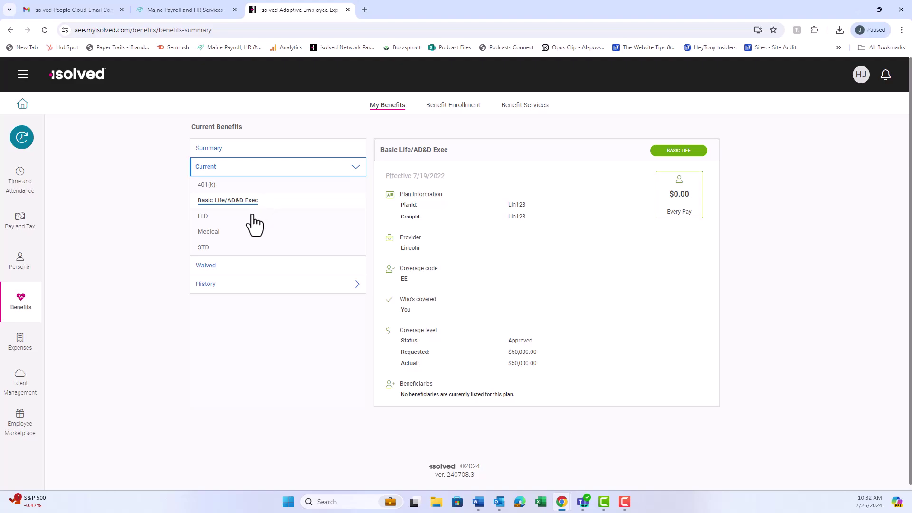
{"action": "left_click", "coordinate": [252, 216]}
{"action": "left_click", "coordinate": [244, 232]}
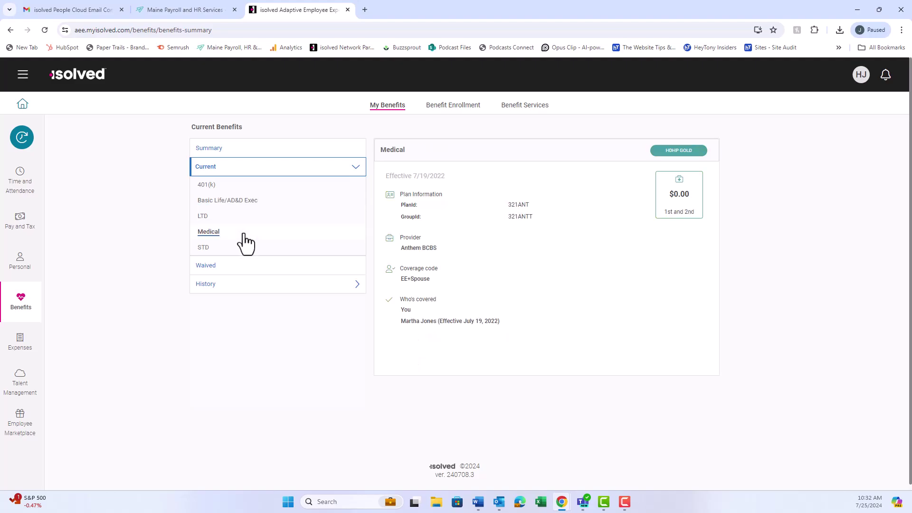
{"action": "left_click", "coordinate": [235, 245]}
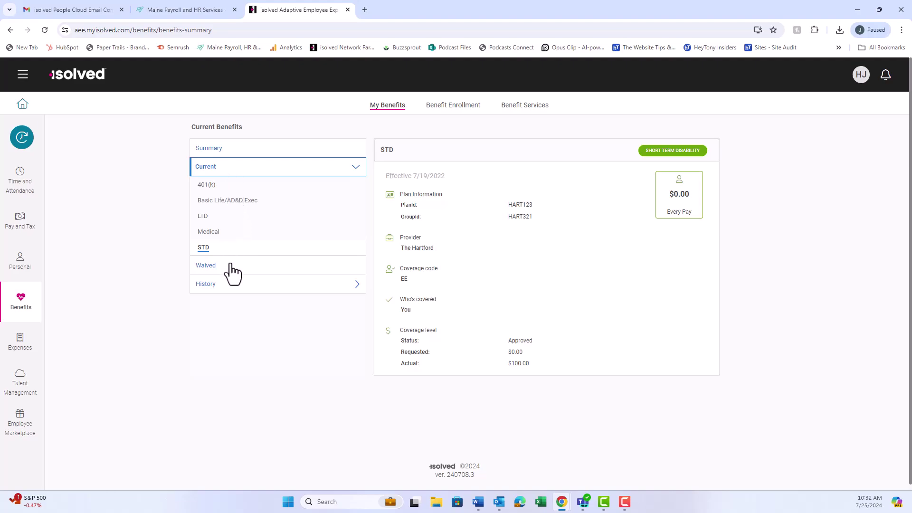
{"action": "left_click", "coordinate": [231, 267]}
{"action": "left_click", "coordinate": [285, 205]}
{"action": "mouse_move", "coordinate": [32, 341]}
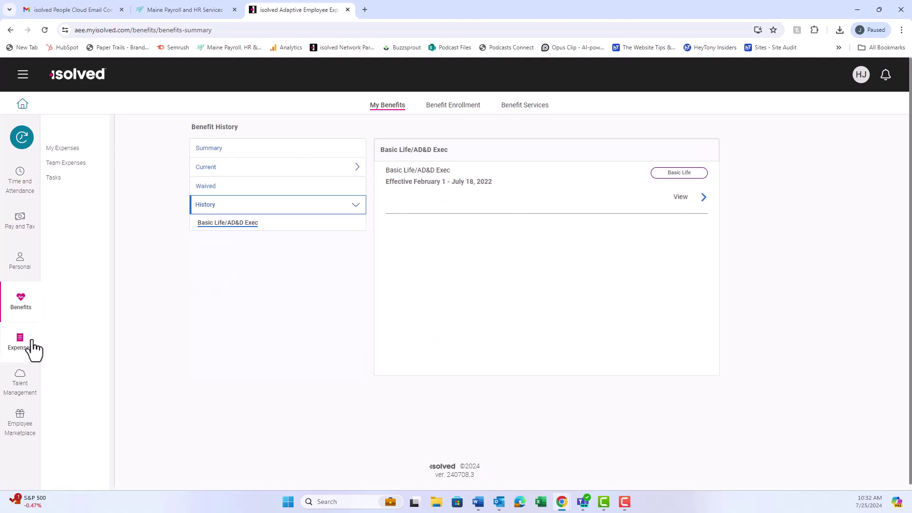
- Look at My Expenses, then the July 2024 My Calendar under Time and Attendance
{"action": "left_click", "coordinate": [69, 150]}
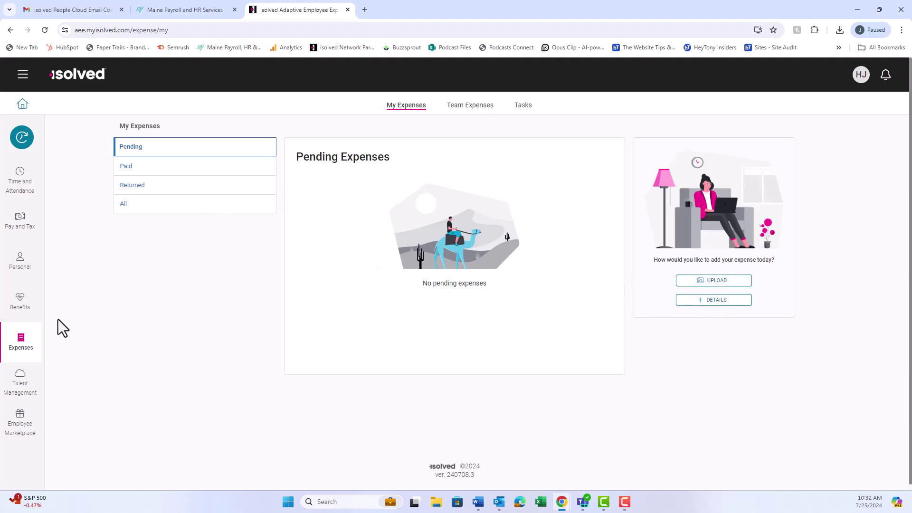
{"action": "left_click", "coordinate": [24, 192]}
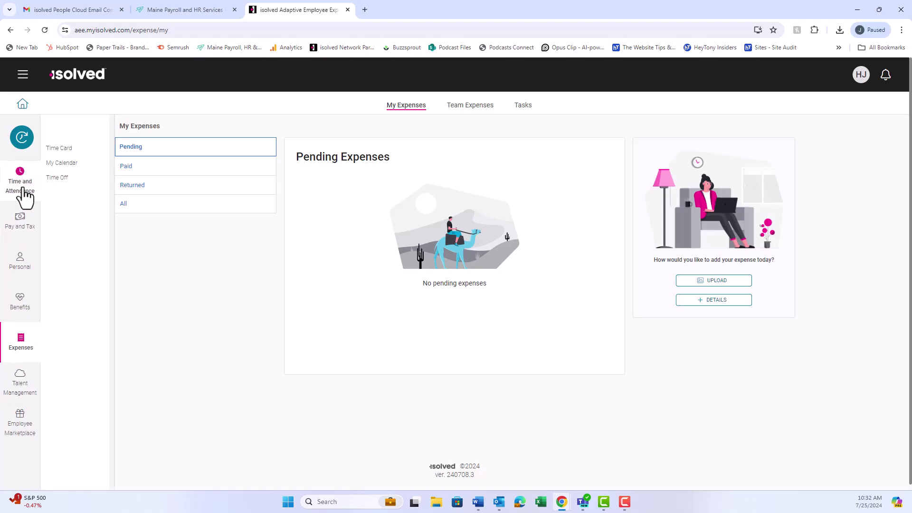
{"action": "left_click", "coordinate": [61, 163]}
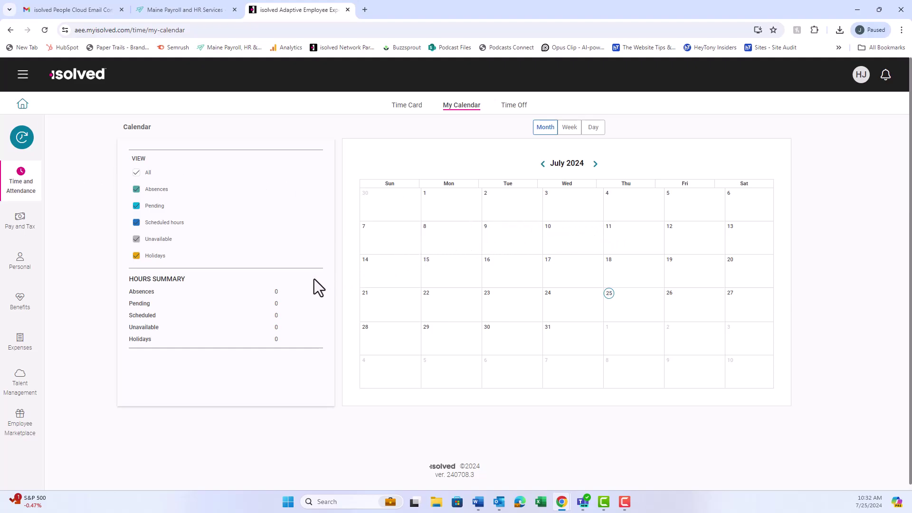
- Open the July 21 – August 3, 2024 time card and expand Wednesday 24's records
{"action": "mouse_move", "coordinate": [28, 195]}
{"action": "left_click", "coordinate": [59, 148]}
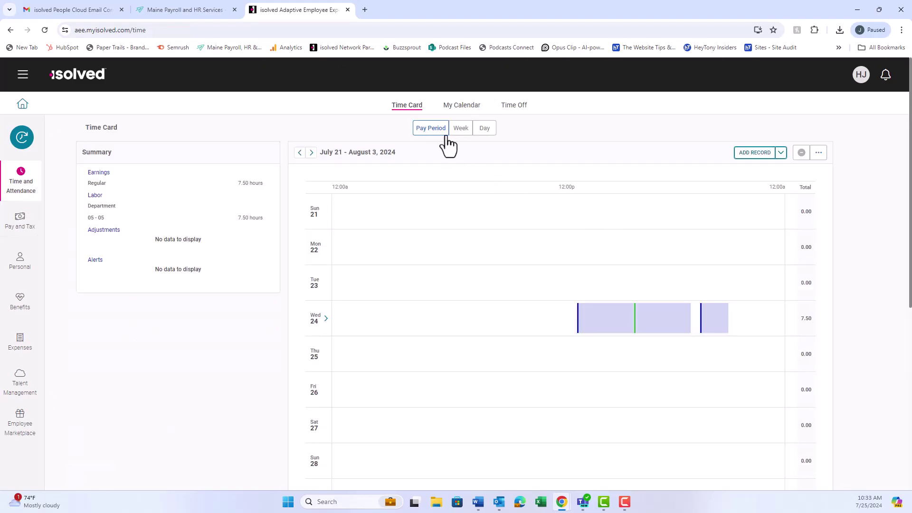
{"action": "left_click", "coordinate": [610, 327]}
{"action": "scroll", "coordinate": [575, 316], "scroll_direction": "down", "scroll_amount": 1}
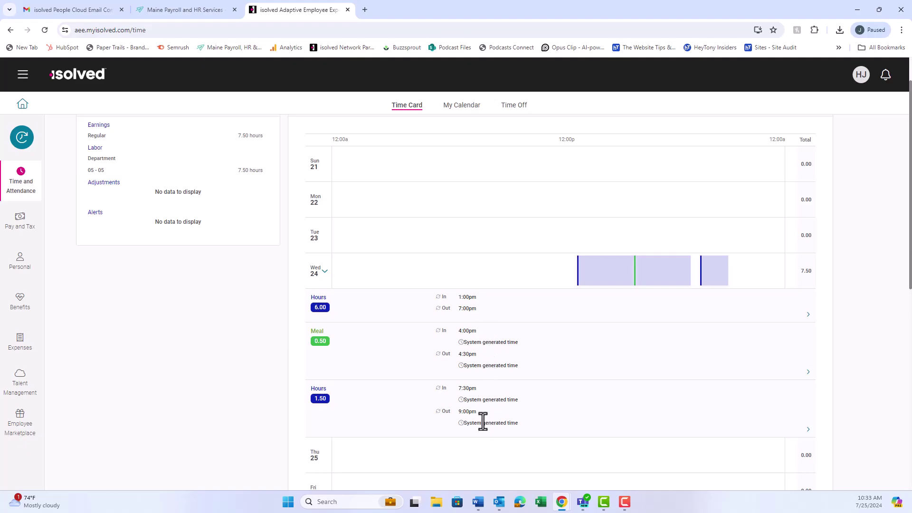
{"action": "scroll", "coordinate": [473, 311], "scroll_direction": "down", "scroll_amount": 3}
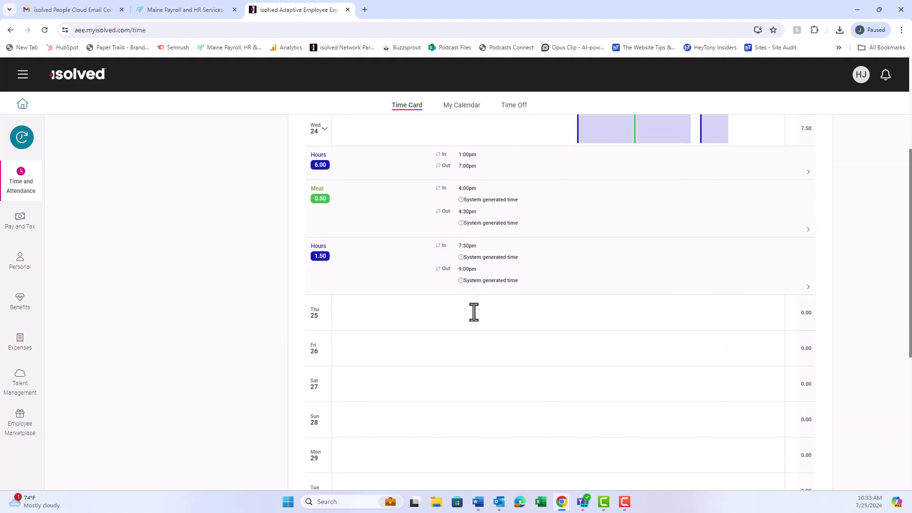
{"action": "scroll", "coordinate": [473, 312], "scroll_direction": "up", "scroll_amount": 3}
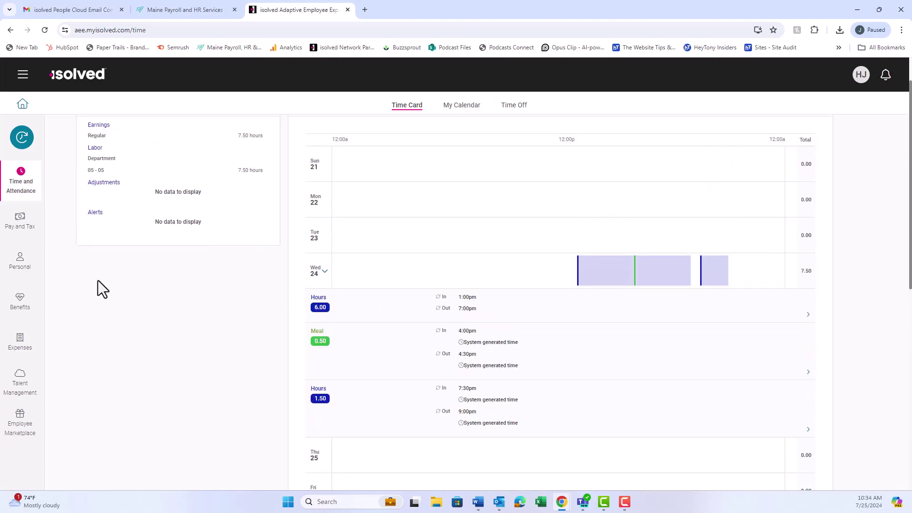
- Start a time off request using the ME Paid Leave policy
{"action": "left_click", "coordinate": [49, 179]}
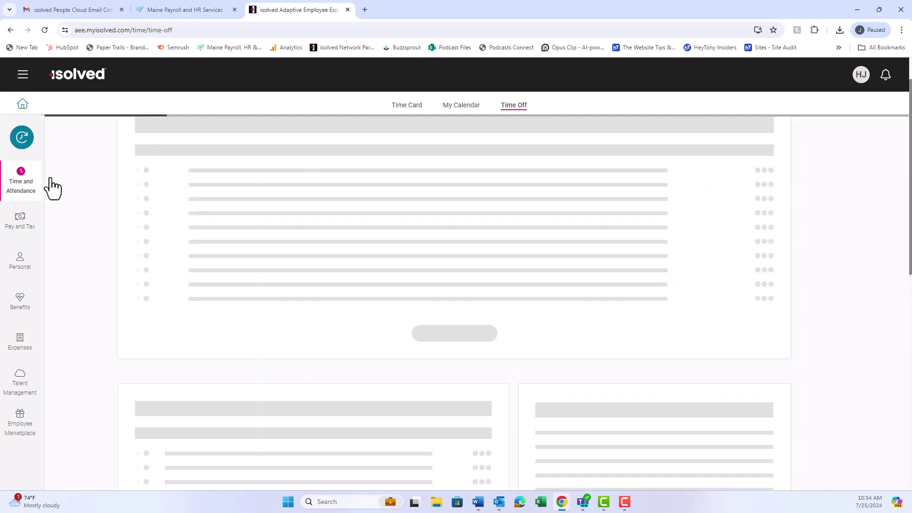
{"action": "scroll", "coordinate": [446, 201], "scroll_direction": "up", "scroll_amount": 1}
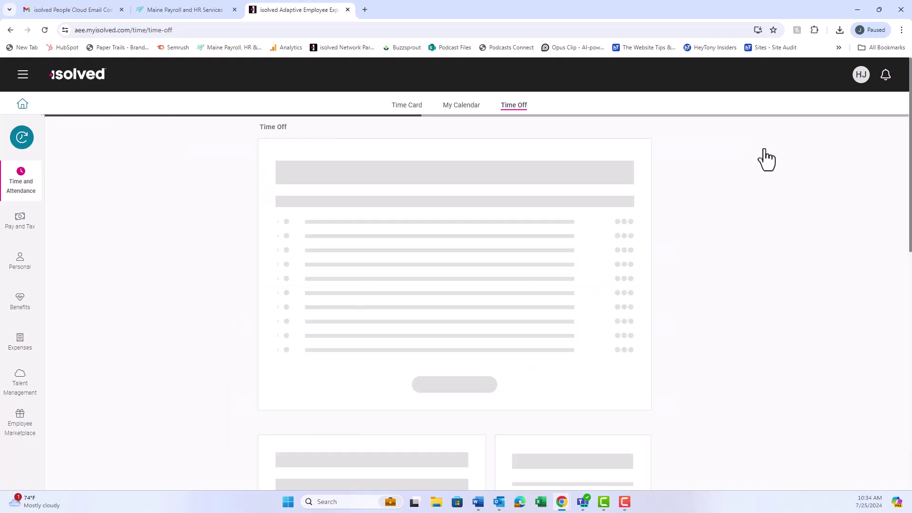
{"action": "left_click", "coordinate": [335, 182]}
{"action": "left_click", "coordinate": [338, 195]}
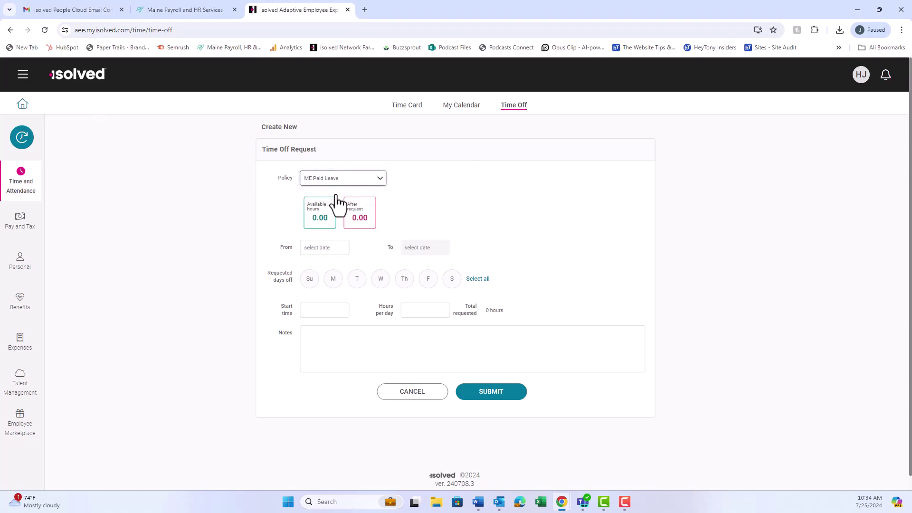
- Set 07/23/2024 as the day off with 8 hours per day
{"action": "left_click", "coordinate": [323, 243]}
{"action": "left_click", "coordinate": [340, 368]}
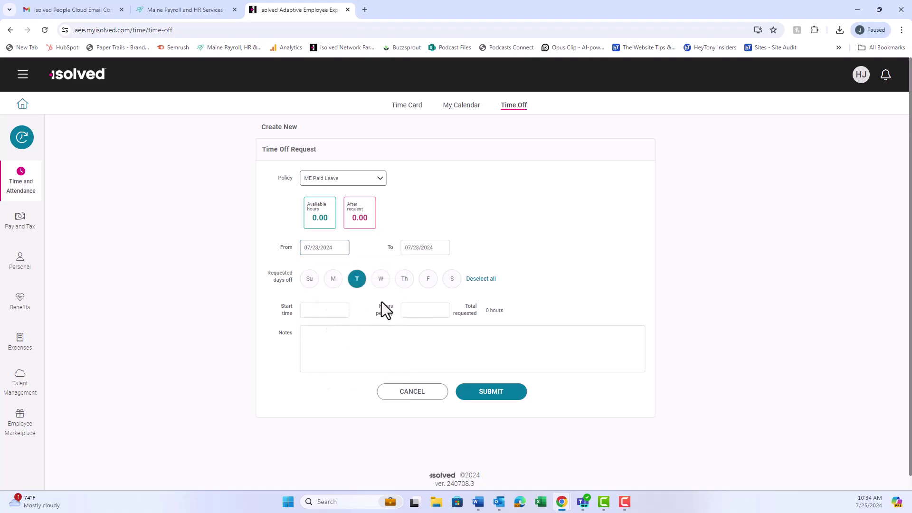
{"action": "left_click", "coordinate": [322, 313]}
{"action": "left_click", "coordinate": [403, 313]}
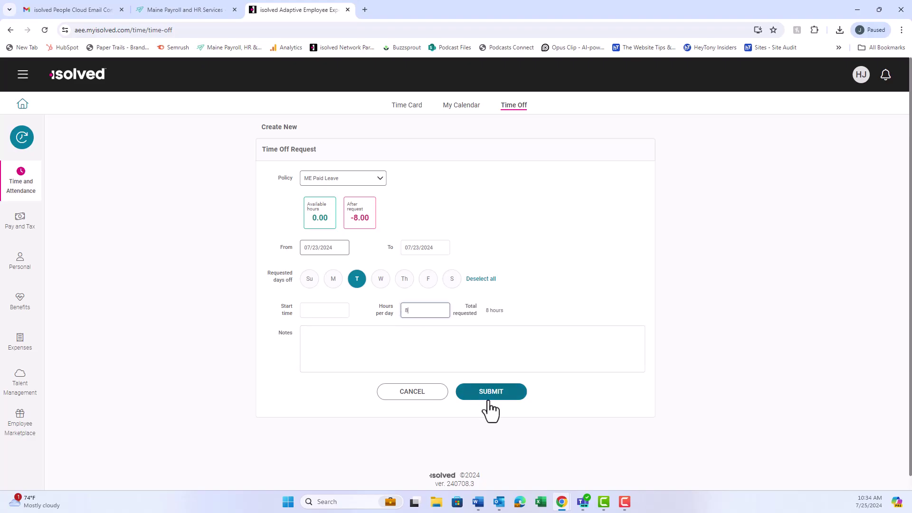
{"action": "left_click", "coordinate": [420, 346]}
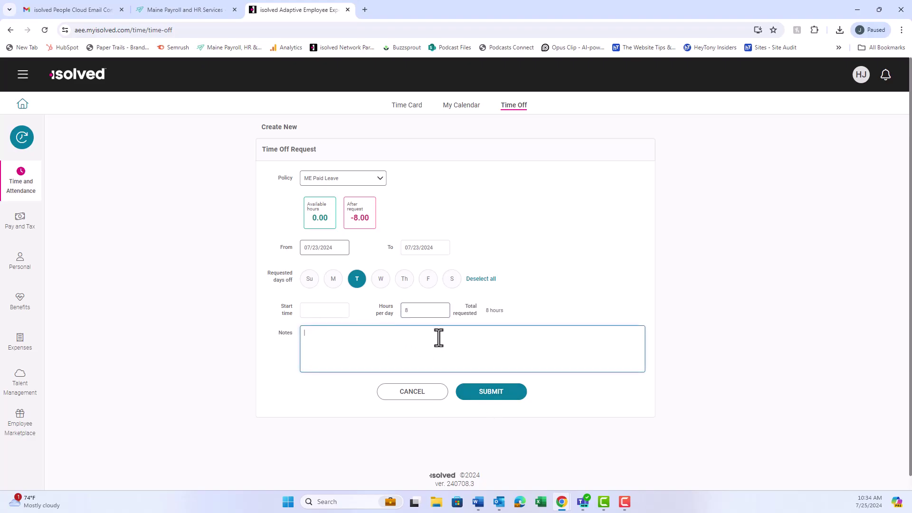
- Submit the 8-hour ME Paid Leave request for 07/23/2024, then bring up the account menu
{"action": "left_click", "coordinate": [489, 395]}
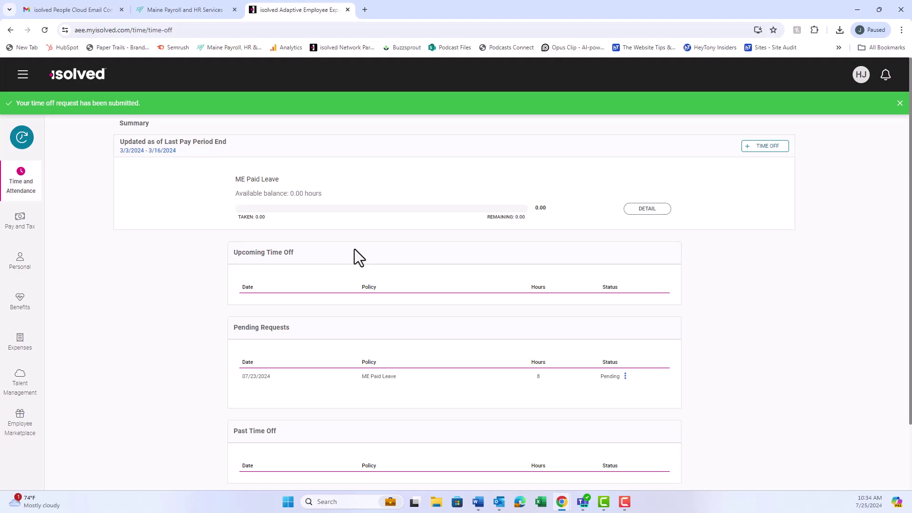
{"action": "left_click", "coordinate": [885, 80]}
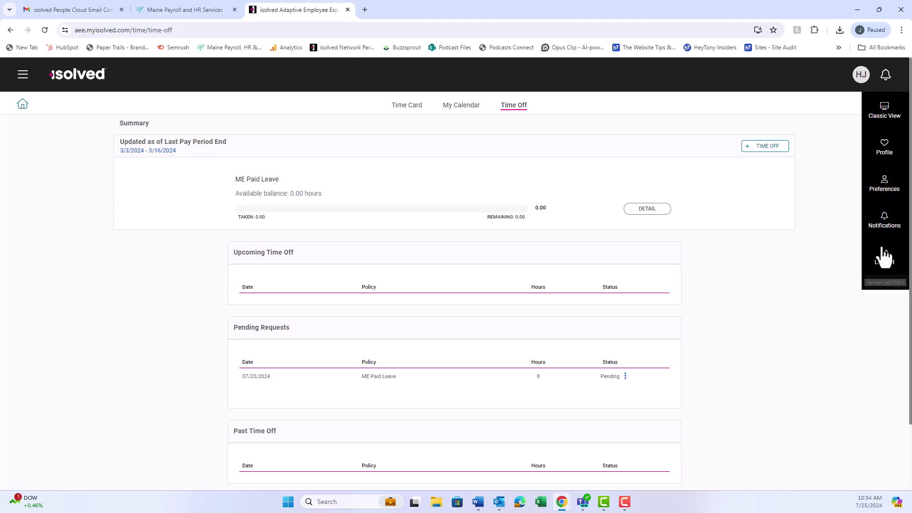
{"action": "left_click", "coordinate": [872, 84]}
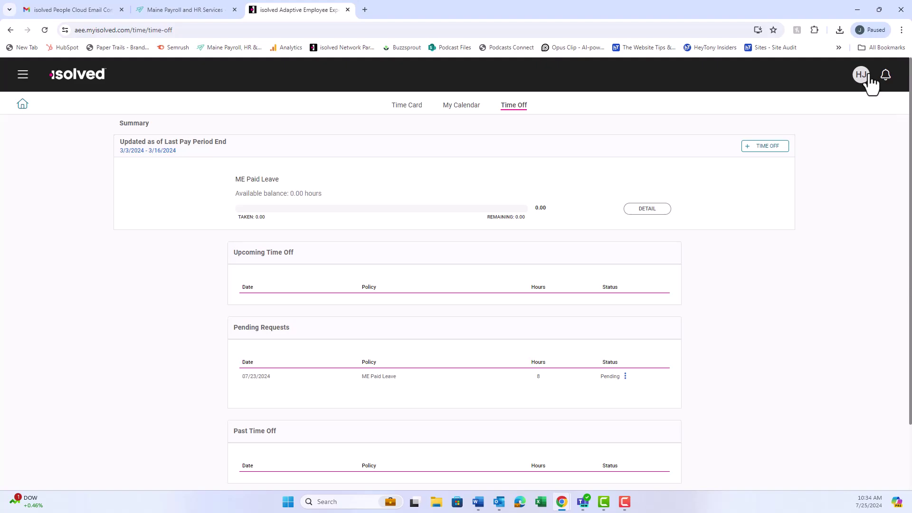
{"action": "left_click", "coordinate": [885, 79]}
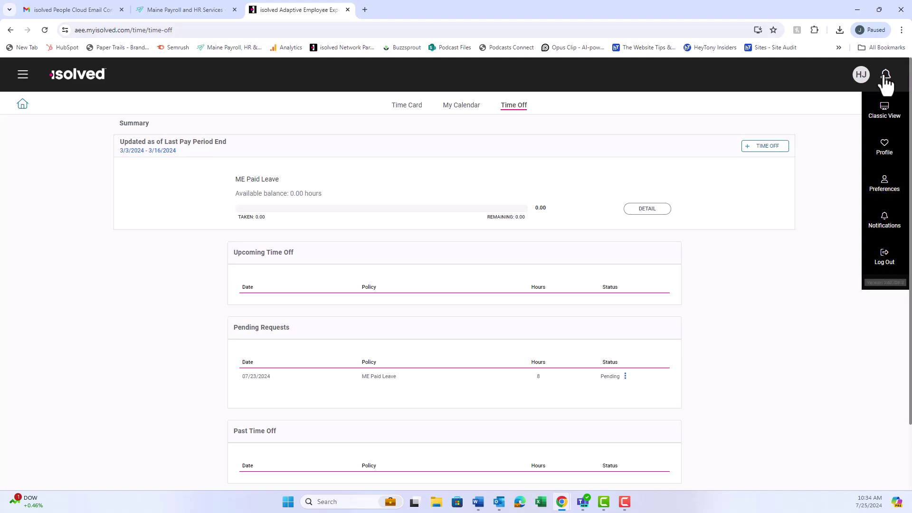
- Log out, then sign back in as the saved test account using the device passkey PIN
{"action": "left_click", "coordinate": [877, 266]}
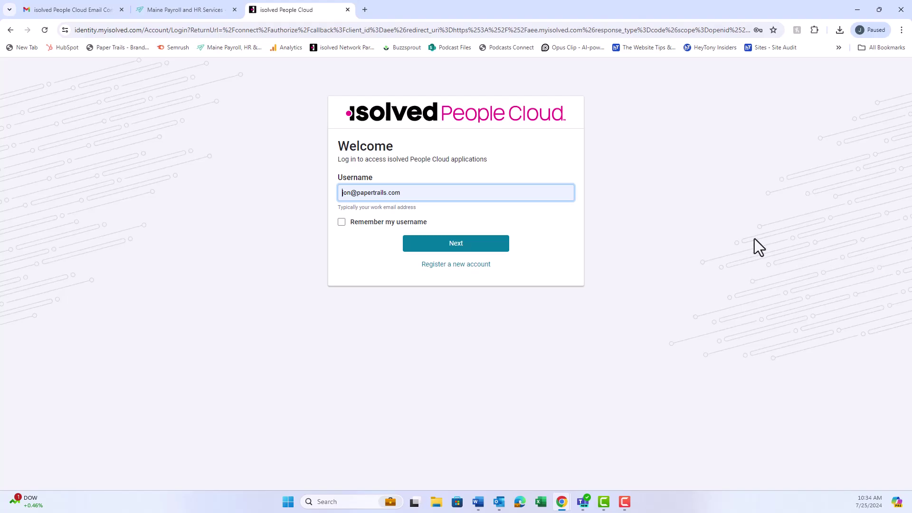
{"action": "left_click", "coordinate": [452, 190]}
{"action": "left_click", "coordinate": [494, 241]}
{"action": "left_click", "coordinate": [566, 251]}
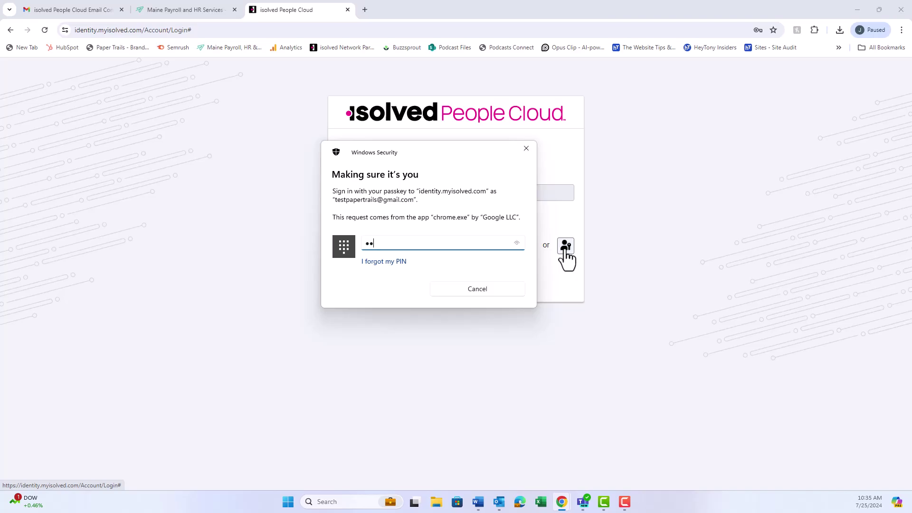
{"action": "key", "text": "Return"}
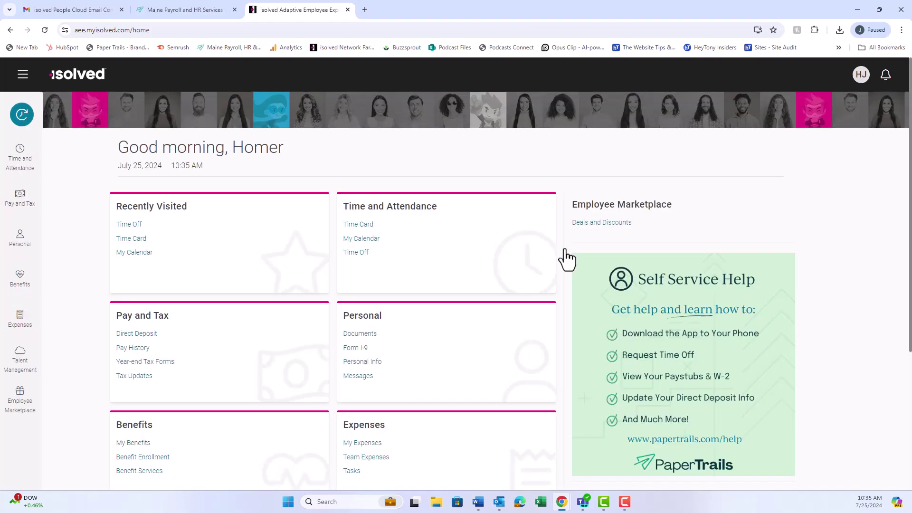
- Log out and request a password reset for the test account's e-mail username
{"action": "left_click", "coordinate": [891, 82]}
{"action": "left_click", "coordinate": [881, 259]}
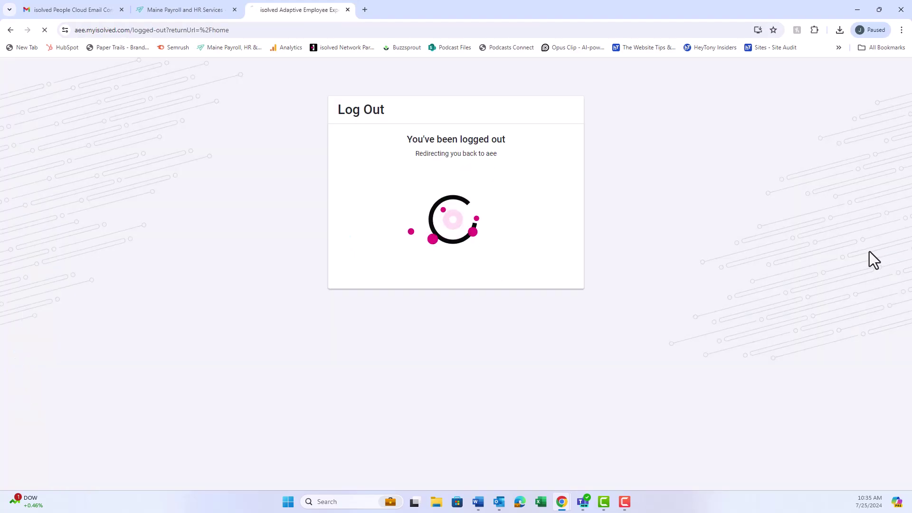
{"action": "left_click", "coordinate": [425, 194]}
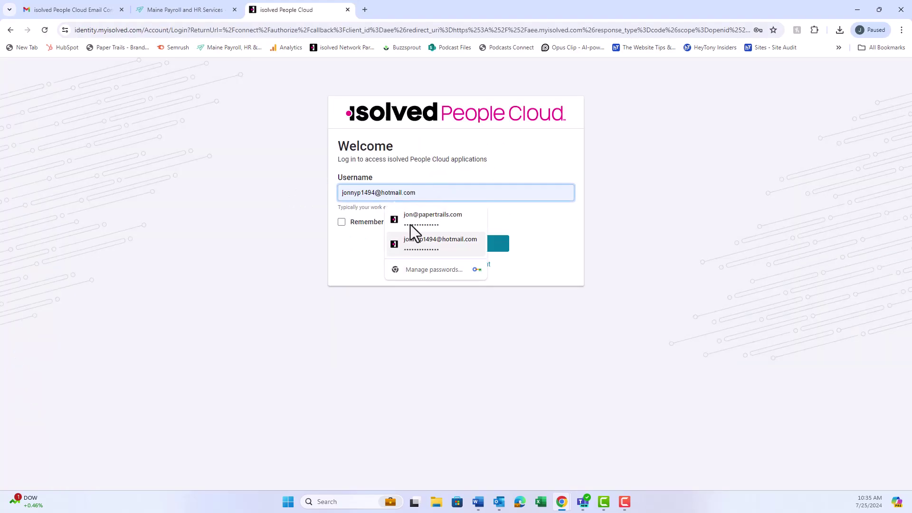
{"action": "left_click", "coordinate": [430, 248]}
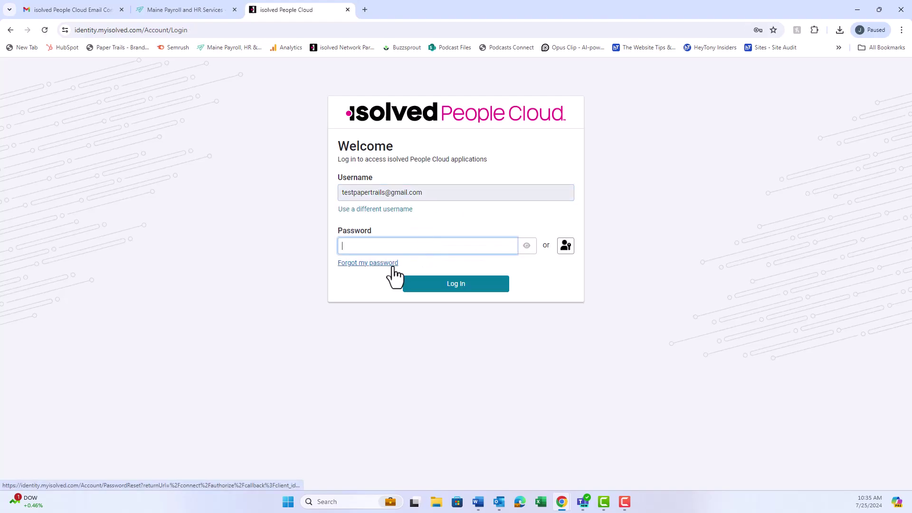
{"action": "left_click", "coordinate": [393, 267]}
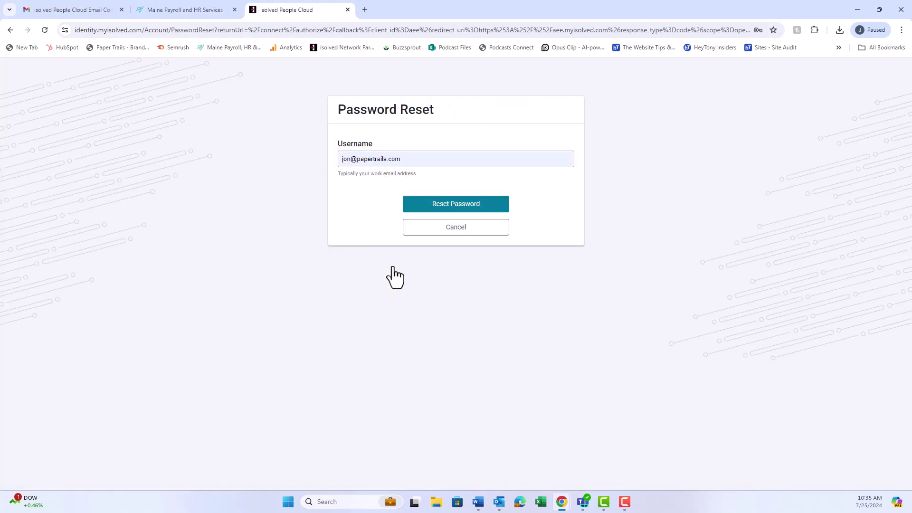
{"action": "left_click", "coordinate": [340, 160]}
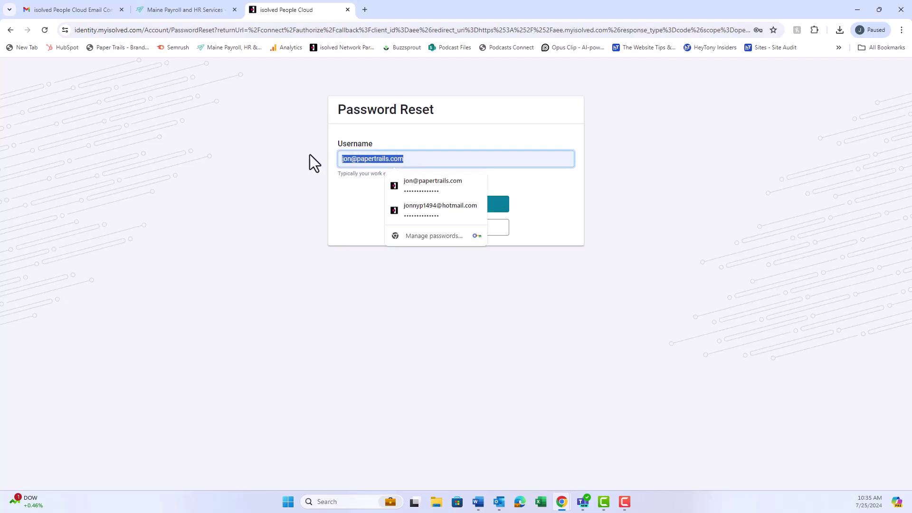
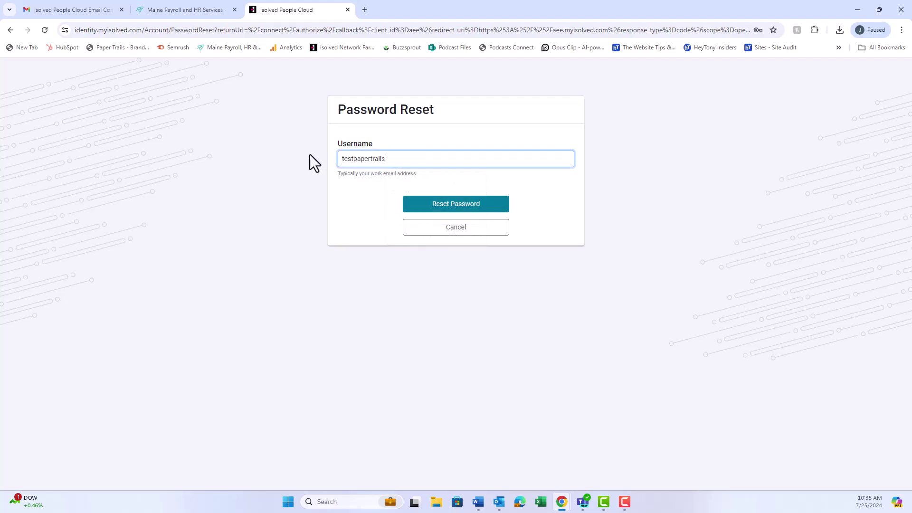
{"action": "left_click", "coordinate": [434, 209]}
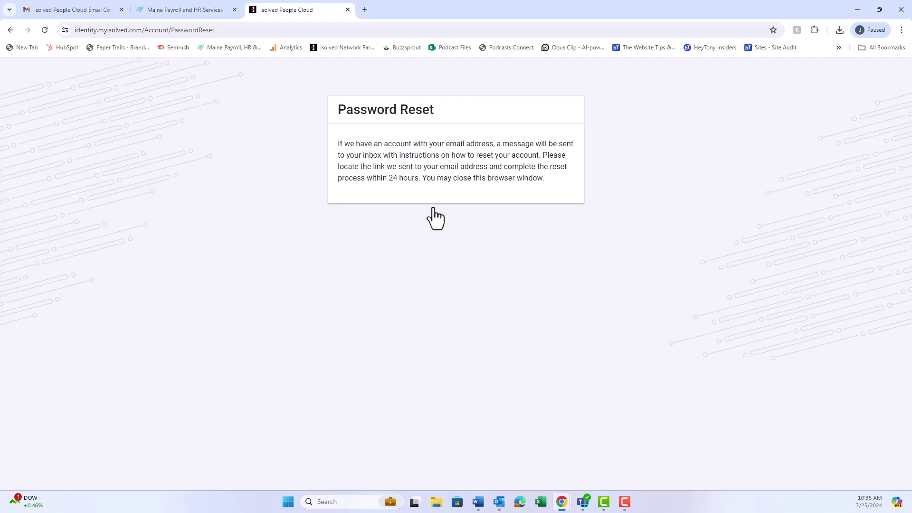
- Open the Account Reset Confirmation email in the Gmail inbox
{"action": "left_click", "coordinate": [82, 10]}
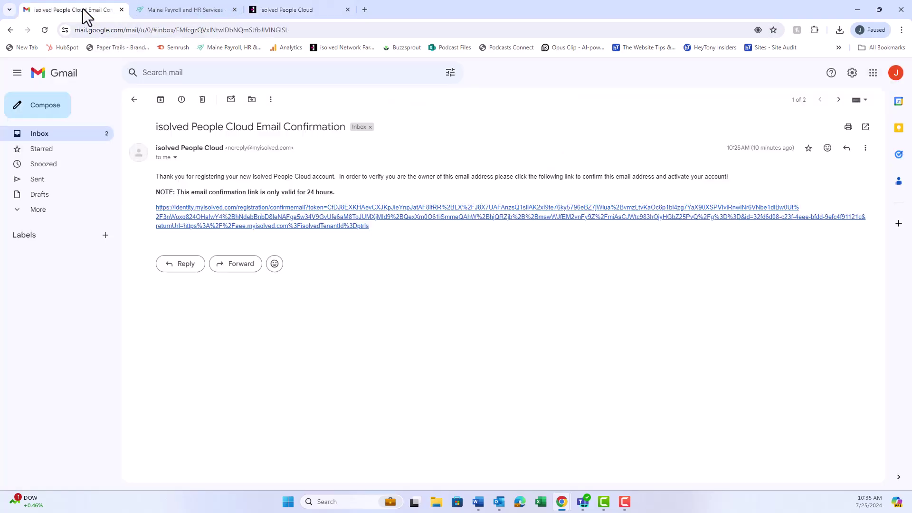
{"action": "left_click", "coordinate": [82, 136]}
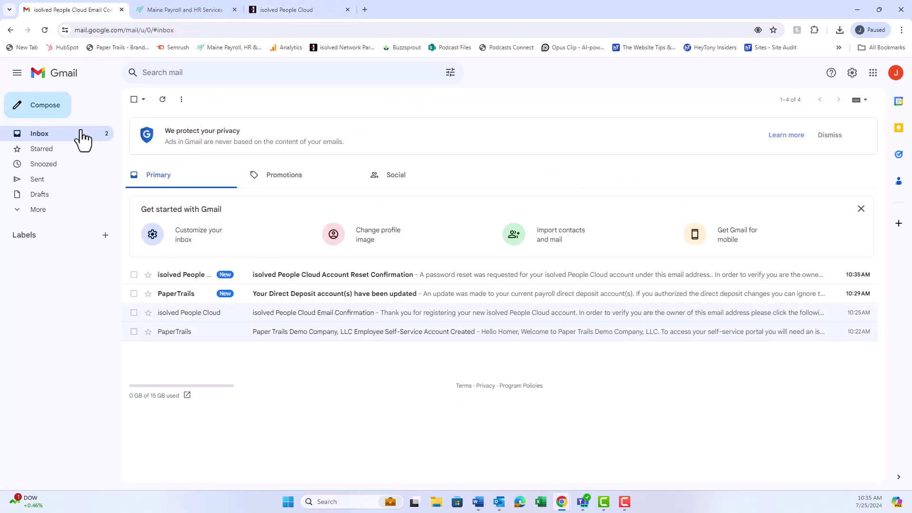
{"action": "left_click", "coordinate": [305, 281]}
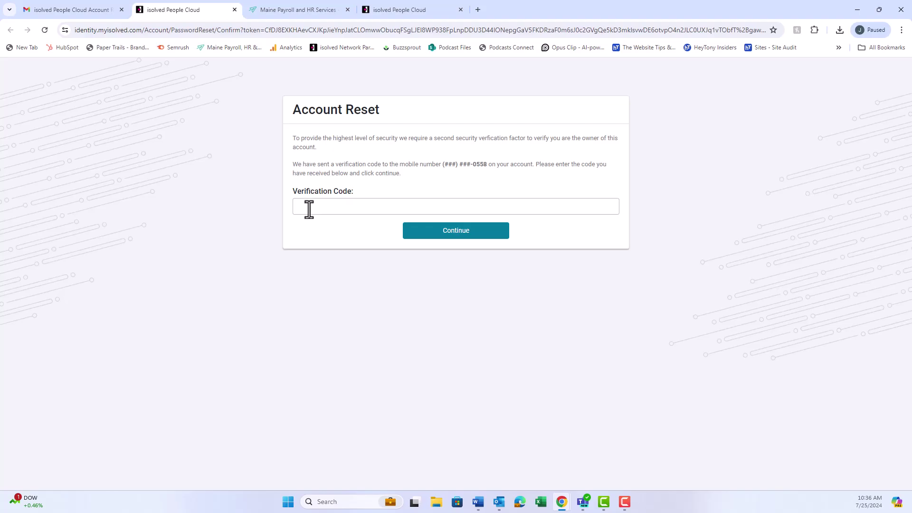
- Enter the emailed verification code to continue the account reset
{"action": "left_click", "coordinate": [309, 210]}
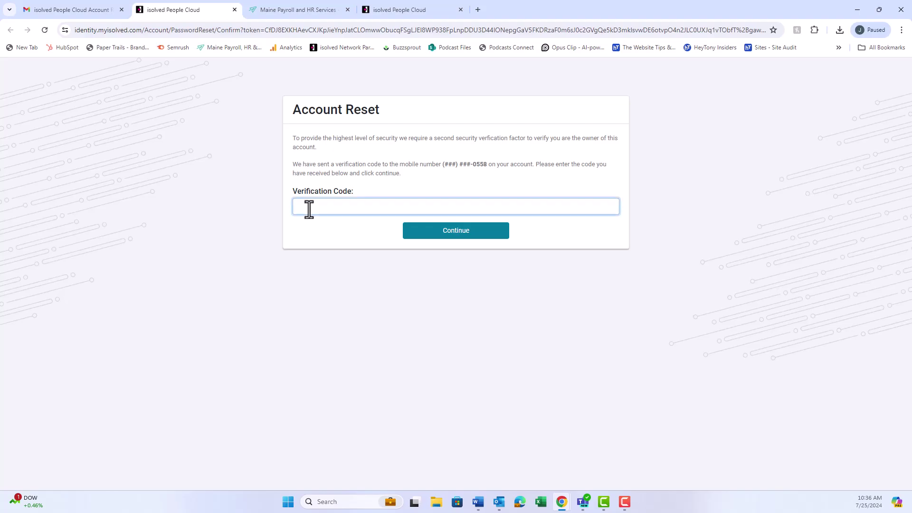
{"action": "left_click", "coordinate": [435, 235]}
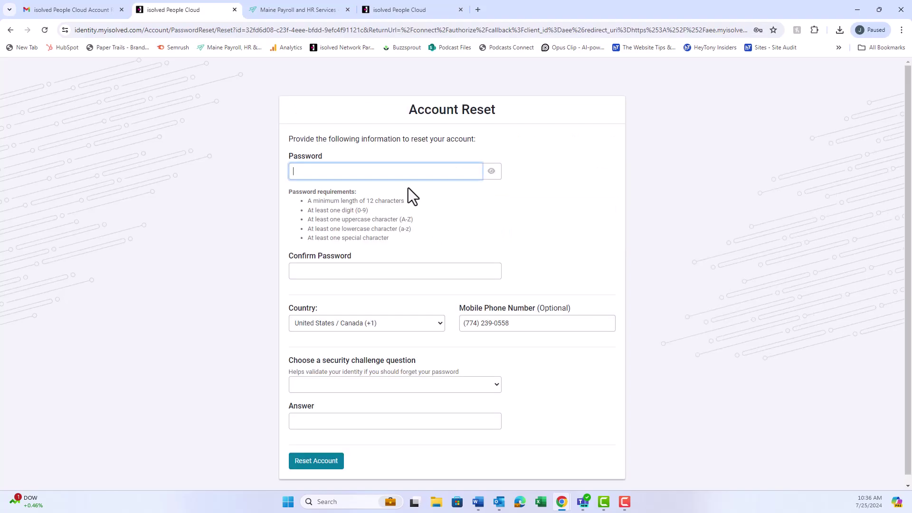
- Enter and confirm a new password, and choose the best-friend's-middle-name security question
{"action": "type", "text": "*************"}
{"action": "key", "text": "Tab"}
{"action": "key", "text": "ctrl+v"}
{"action": "left_click", "coordinate": [380, 384]}
{"action": "left_click", "coordinate": [365, 406]}
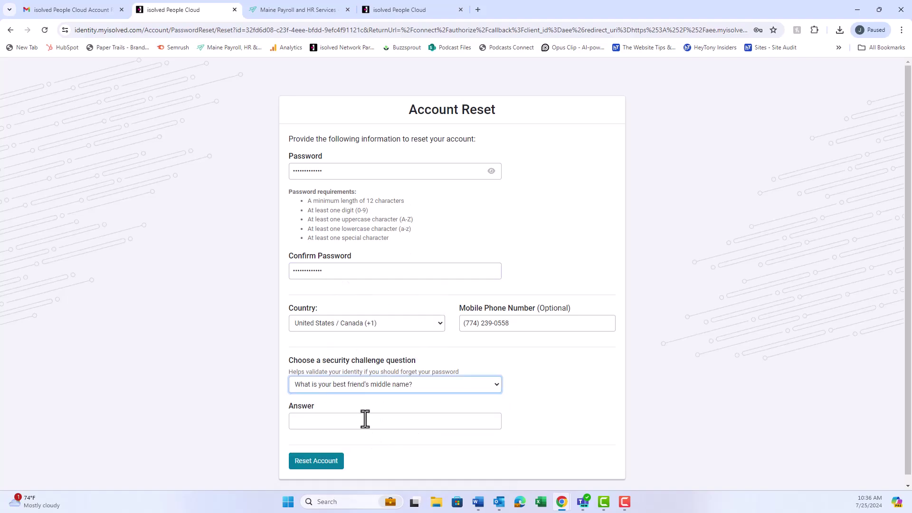
{"action": "left_click", "coordinate": [365, 418]}
- Enter the security answer, reset the account, and submit the texted phone verification code
{"action": "type", "text": "***"}
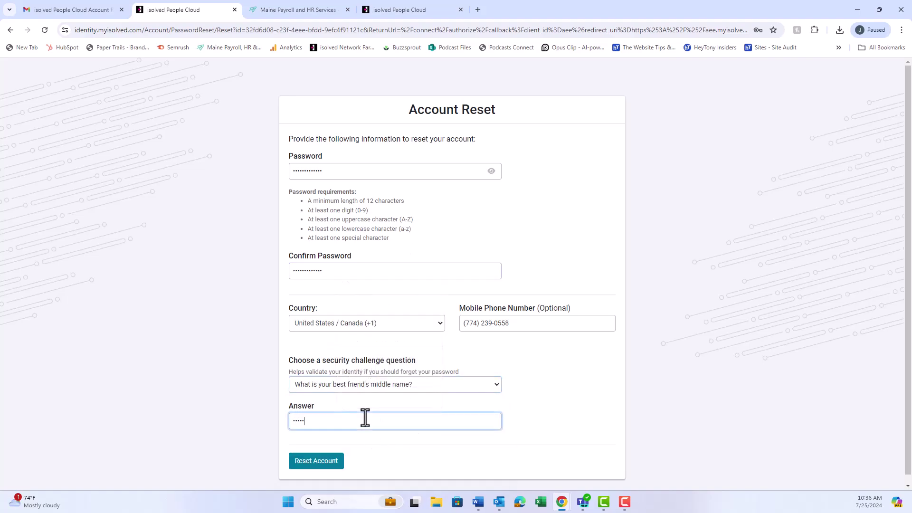
{"action": "left_click", "coordinate": [316, 462]}
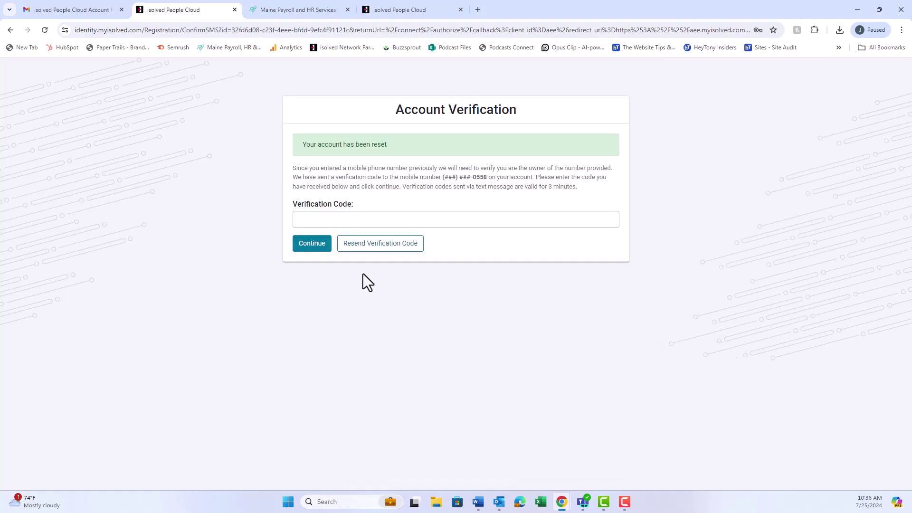
{"action": "left_click", "coordinate": [353, 219]}
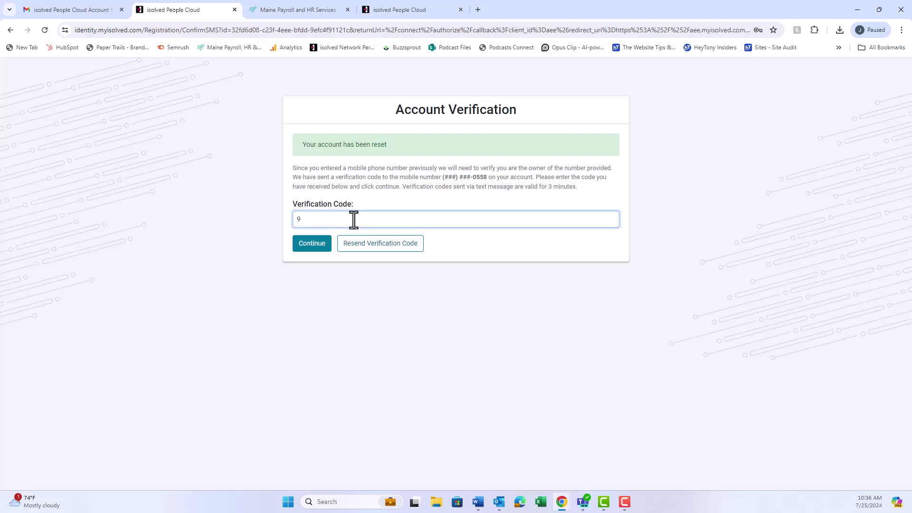
{"action": "key", "text": "Return"}
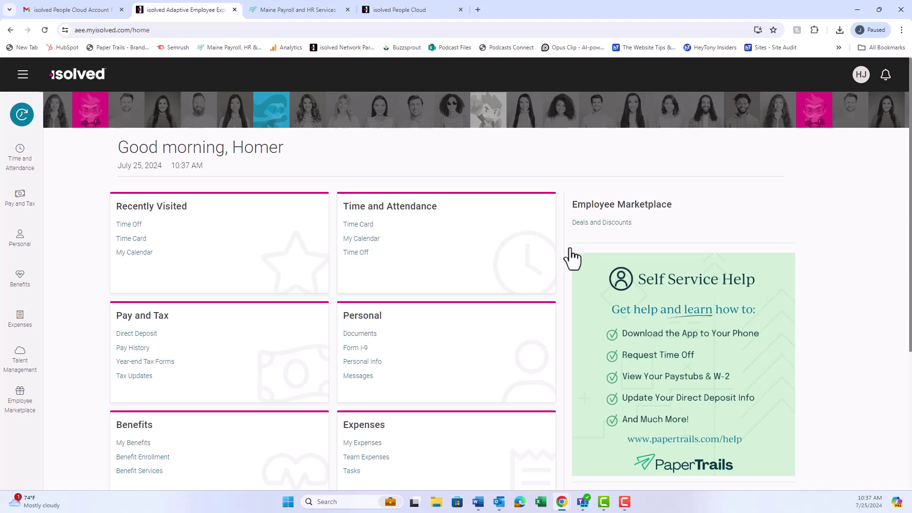
- Open the Paper Trails Self Service Help resources from the home dashboard
{"action": "scroll", "coordinate": [572, 259], "scroll_direction": "down", "scroll_amount": 1}
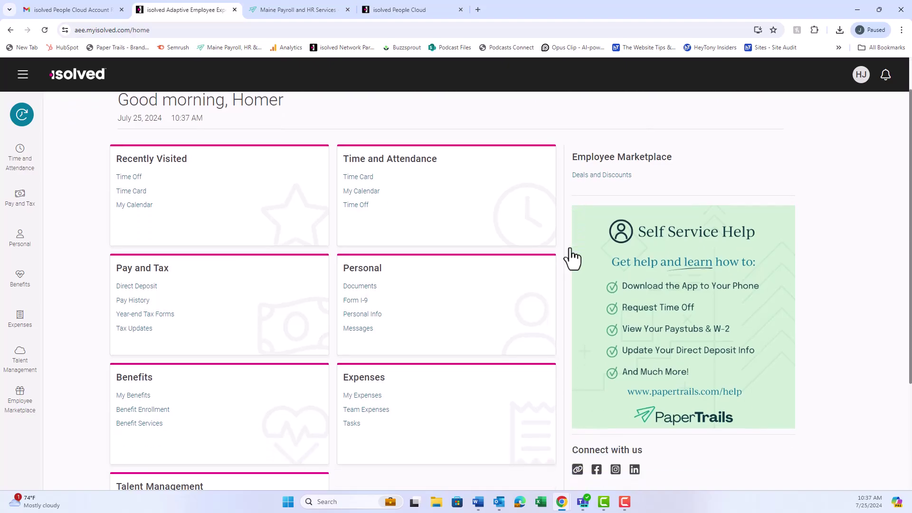
{"action": "scroll", "coordinate": [632, 293], "scroll_direction": "up", "scroll_amount": 1}
{"action": "left_click", "coordinate": [674, 319]}
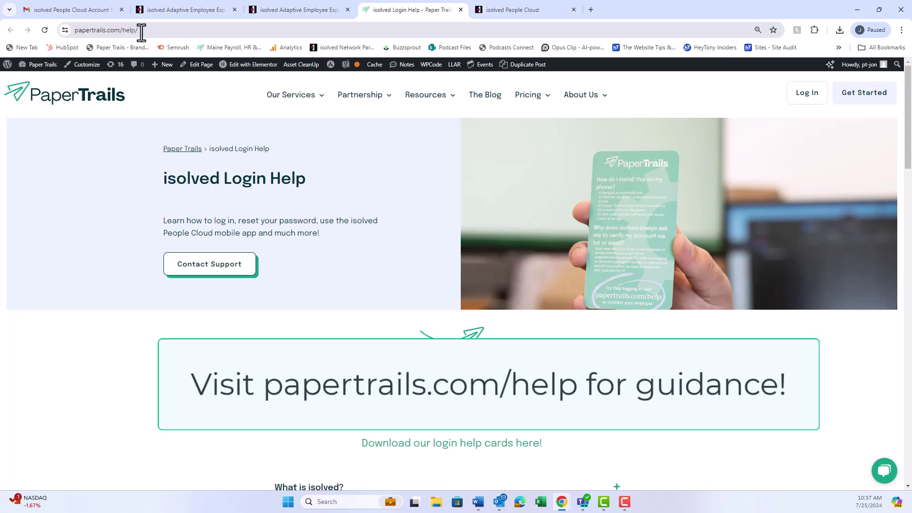
- Open the iSolved Help Cards PDF, zoom to 150%, and read through to page 2
{"action": "scroll", "coordinate": [502, 169], "scroll_direction": "down", "scroll_amount": 5}
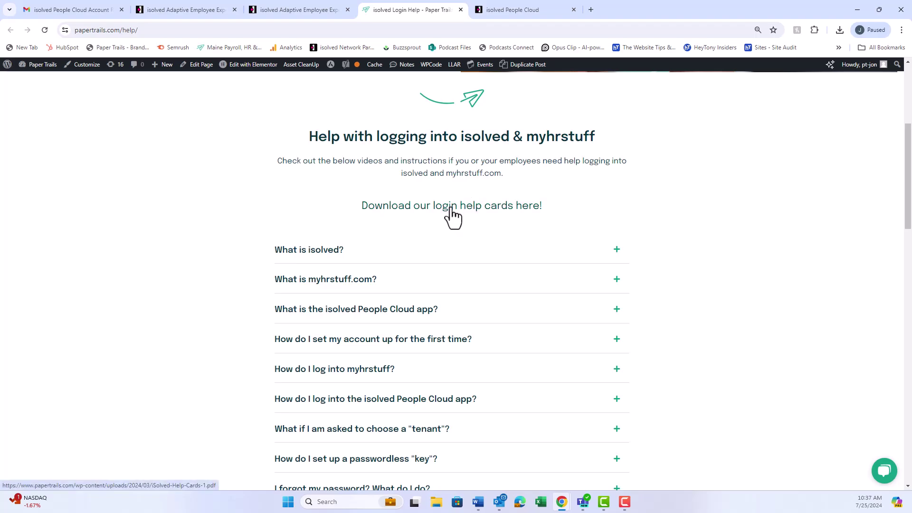
{"action": "left_click", "coordinate": [451, 207]}
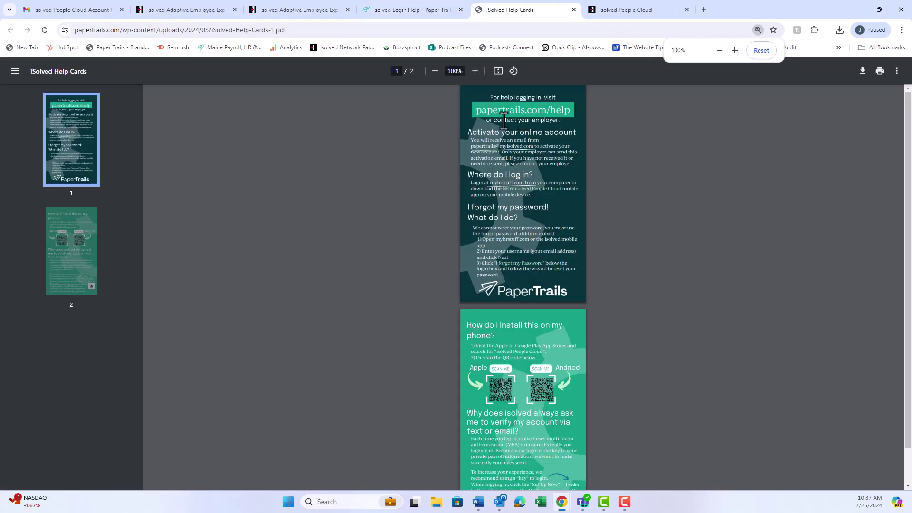
{"action": "left_click", "coordinate": [474, 72]}
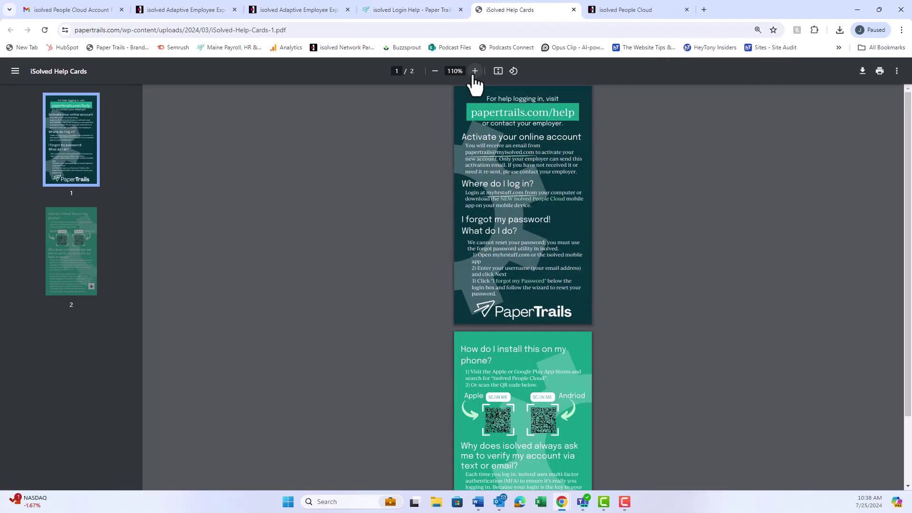
{"action": "left_click", "coordinate": [475, 71]}
{"action": "left_click", "coordinate": [474, 72]}
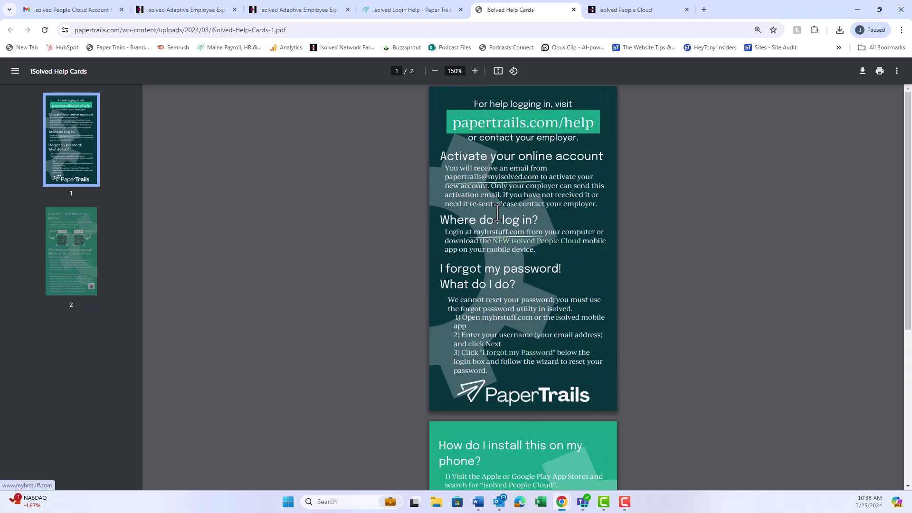
{"action": "scroll", "coordinate": [502, 237], "scroll_direction": "down", "scroll_amount": 5}
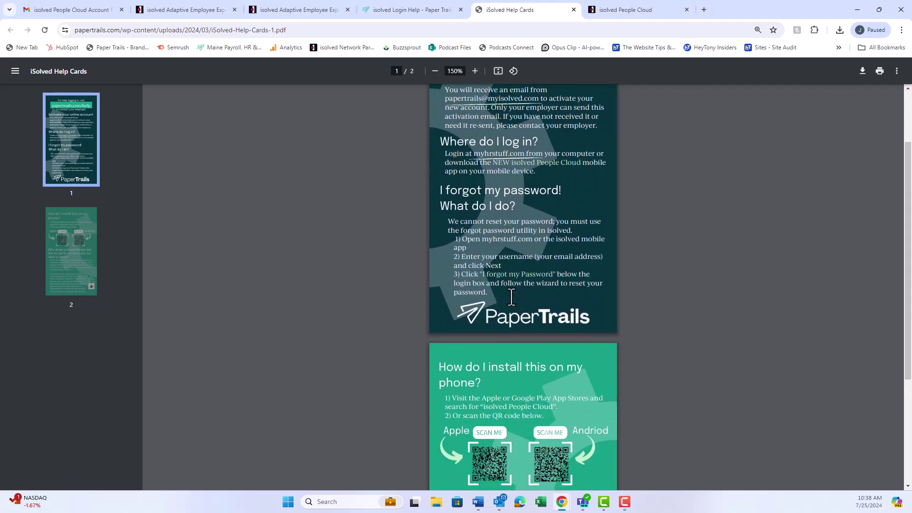
{"action": "scroll", "coordinate": [504, 281], "scroll_direction": "down", "scroll_amount": 1}
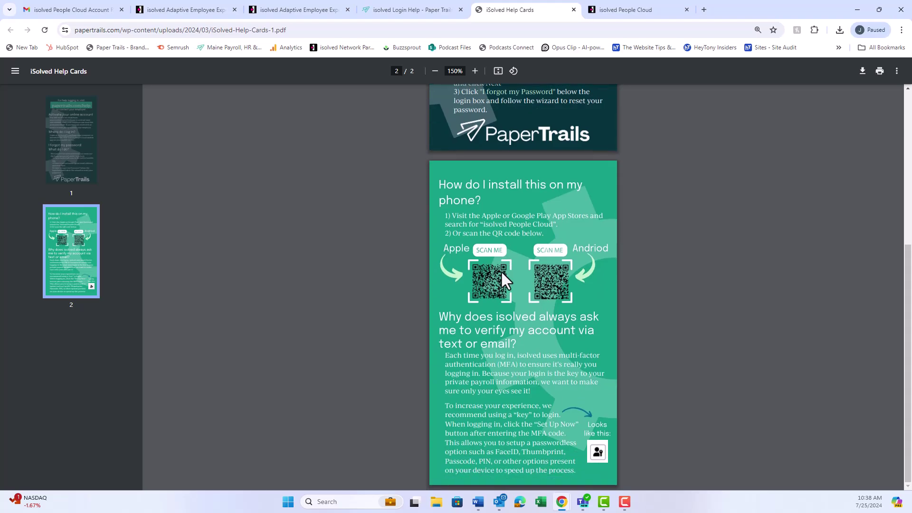
- Back on isolved Login Help, expand and collapse the People Cloud app and myhrstuff.com answers
{"action": "left_click", "coordinate": [429, 13]}
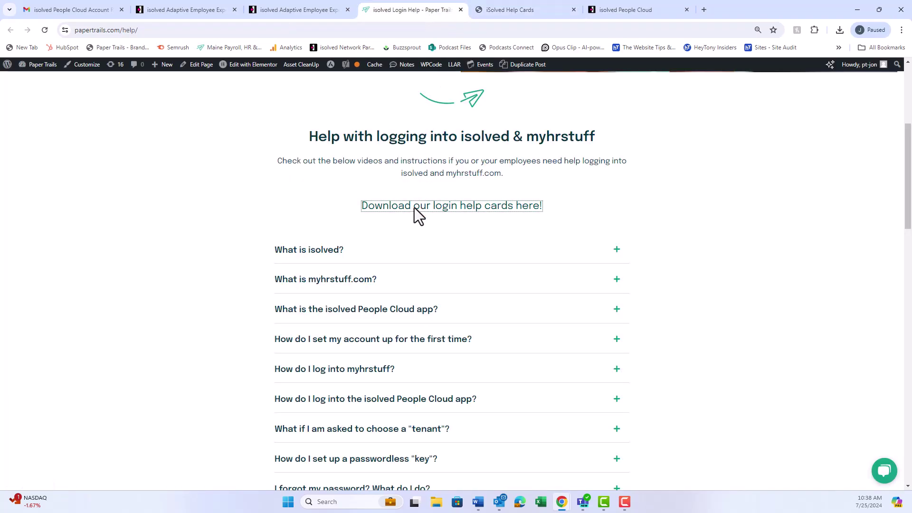
{"action": "scroll", "coordinate": [402, 261], "scroll_direction": "down", "scroll_amount": 1}
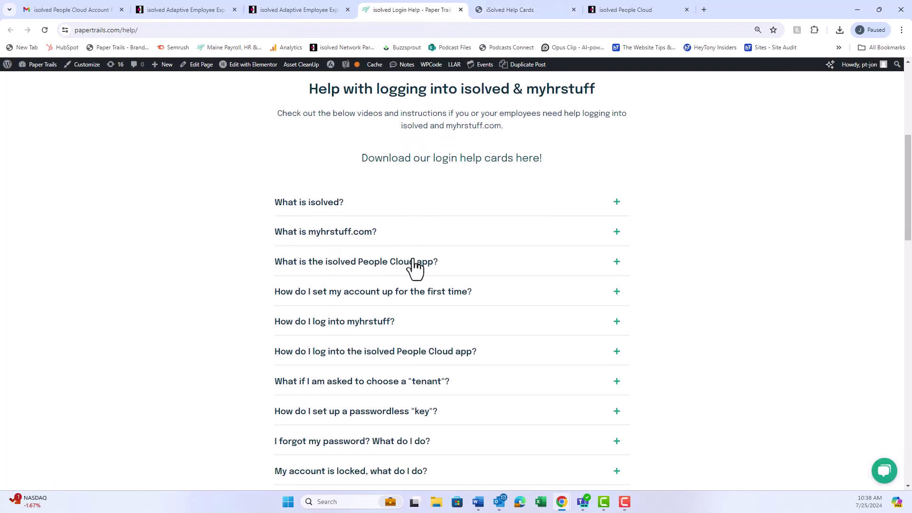
{"action": "left_click", "coordinate": [414, 264]}
{"action": "left_click", "coordinate": [416, 256]}
{"action": "left_click", "coordinate": [422, 242]}
{"action": "left_click", "coordinate": [423, 243]}
- Read and collapse the first-time account setup and myhrstuff login FAQ answers
{"action": "scroll", "coordinate": [423, 242], "scroll_direction": "down", "scroll_amount": 1}
{"action": "left_click", "coordinate": [422, 243]}
{"action": "scroll", "coordinate": [427, 252], "scroll_direction": "down", "scroll_amount": 1}
{"action": "scroll", "coordinate": [409, 241], "scroll_direction": "down", "scroll_amount": 2}
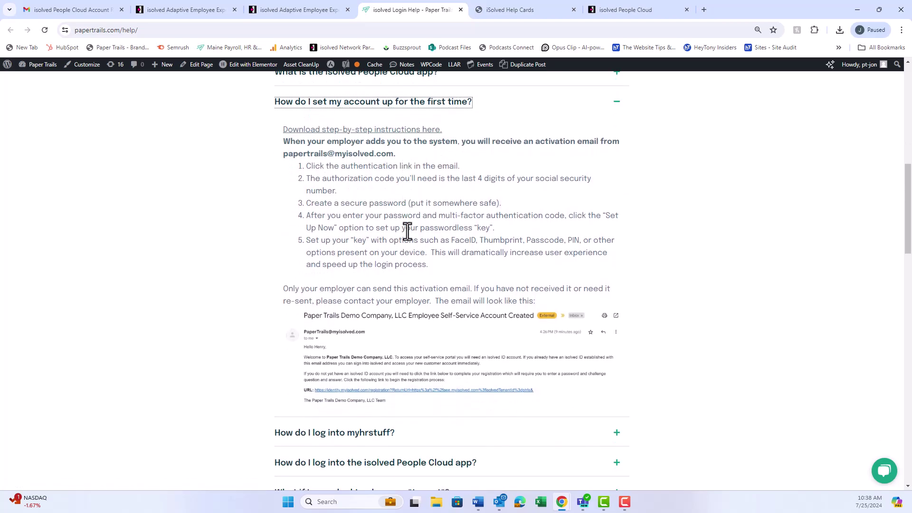
{"action": "scroll", "coordinate": [428, 285], "scroll_direction": "up", "scroll_amount": 1}
{"action": "left_click", "coordinate": [420, 158]}
{"action": "left_click", "coordinate": [420, 186]}
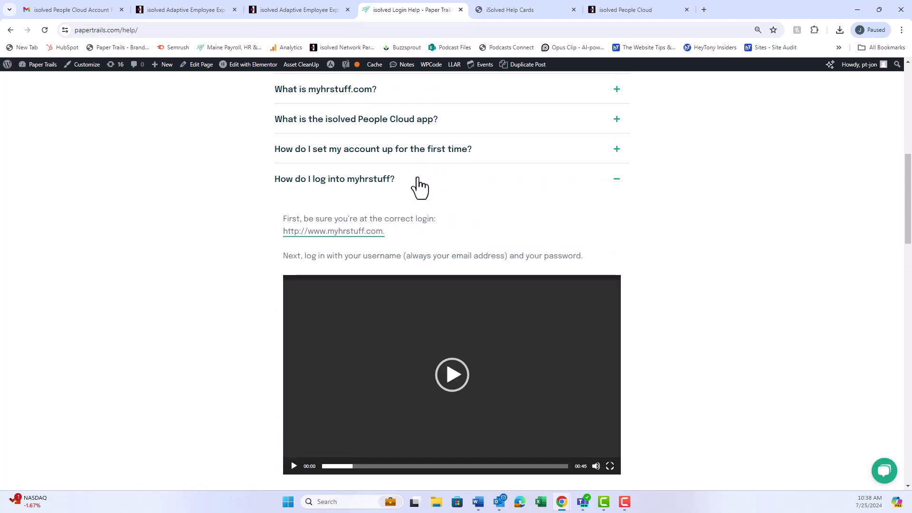
{"action": "scroll", "coordinate": [413, 237], "scroll_direction": "down", "scroll_amount": 1}
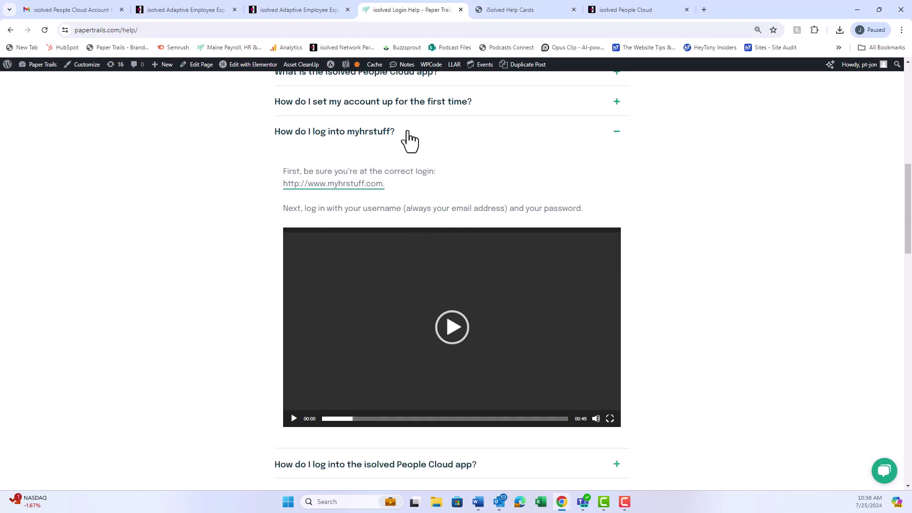
{"action": "left_click", "coordinate": [406, 139]}
- Read and collapse the choosing-a-tenant and passwordless key setup FAQ answers
{"action": "left_click", "coordinate": [397, 189]}
{"action": "scroll", "coordinate": [400, 204], "scroll_direction": "down", "scroll_amount": 1}
{"action": "scroll", "coordinate": [440, 352], "scroll_direction": "down", "scroll_amount": 1}
{"action": "scroll", "coordinate": [457, 342], "scroll_direction": "up", "scroll_amount": 2}
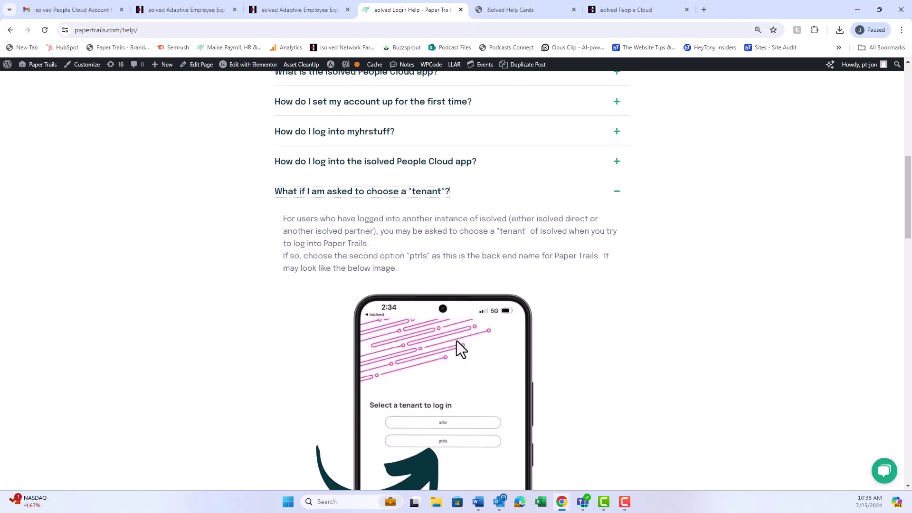
{"action": "left_click", "coordinate": [418, 200]}
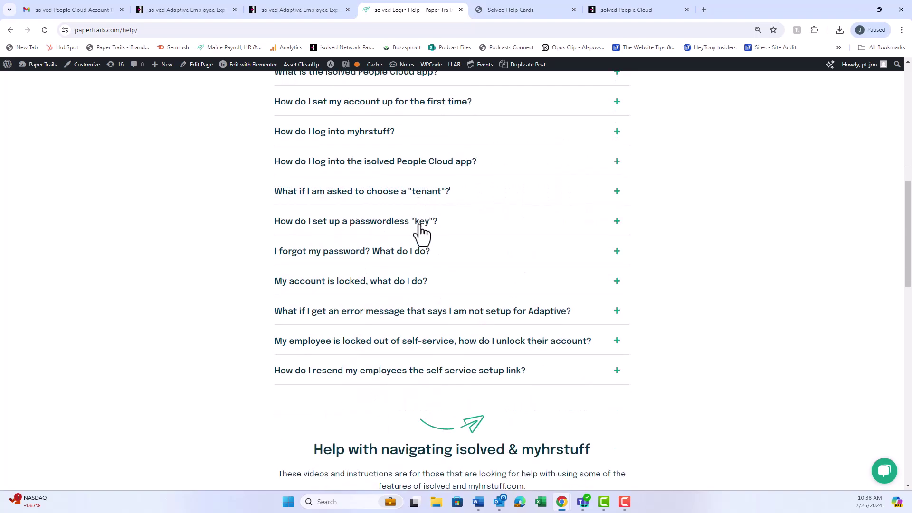
{"action": "left_click", "coordinate": [421, 223]}
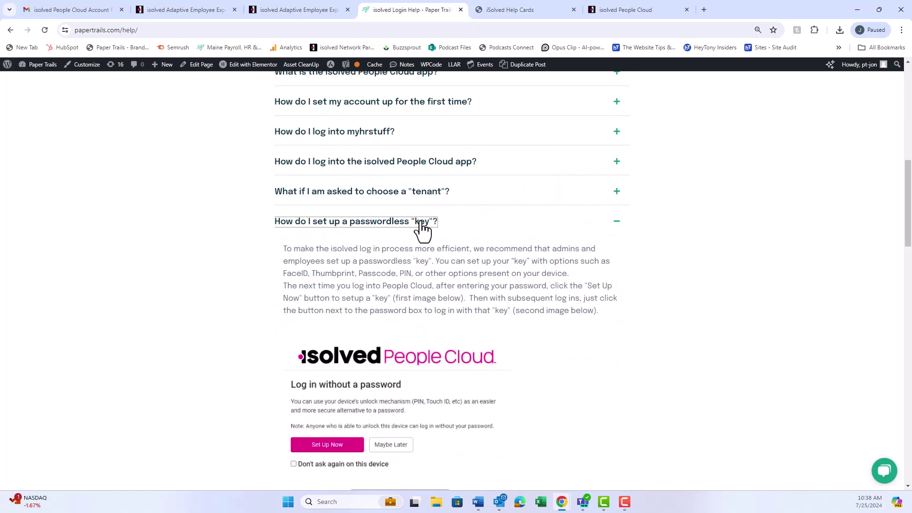
{"action": "left_click", "coordinate": [422, 223]}
- Open Self-Service Management from the Resources menu
{"action": "scroll", "coordinate": [427, 190], "scroll_direction": "up", "scroll_amount": 10}
{"action": "mouse_move", "coordinate": [452, 138]}
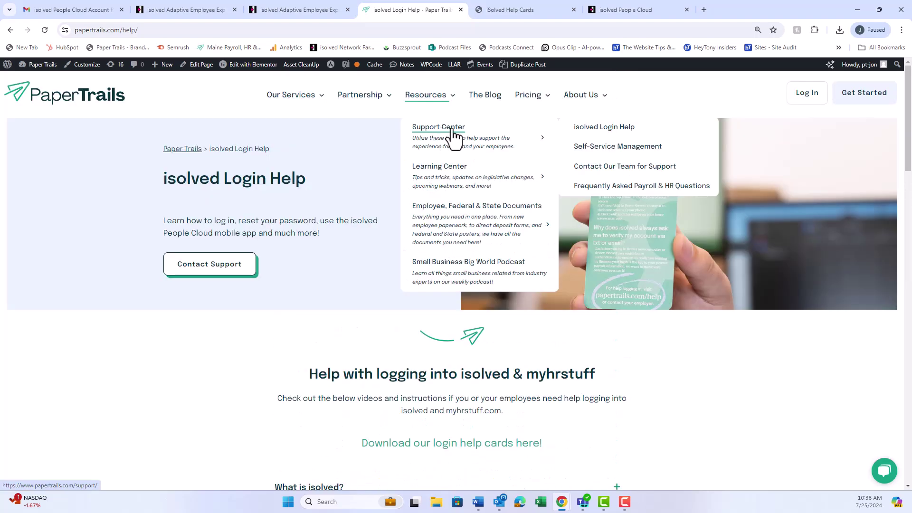
{"action": "left_click", "coordinate": [591, 151]}
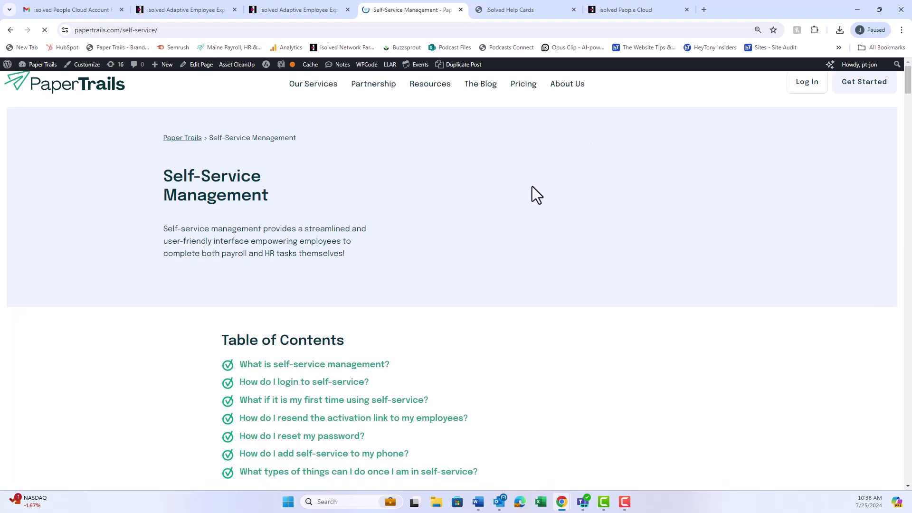
- Read down the Self-Service Management page to the 'Update your tax withholdings!' video
{"action": "scroll", "coordinate": [532, 187], "scroll_direction": "down", "scroll_amount": 3}
{"action": "scroll", "coordinate": [532, 186], "scroll_direction": "down", "scroll_amount": 5}
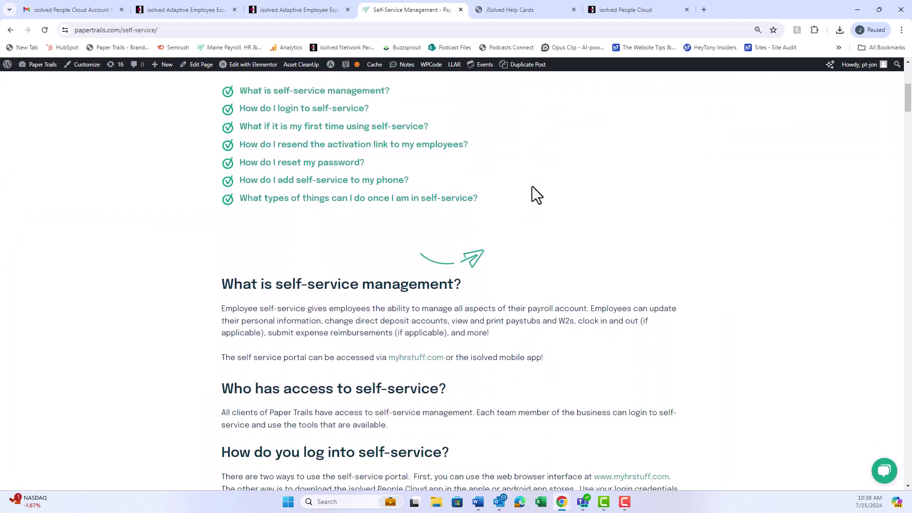
{"action": "scroll", "coordinate": [532, 187], "scroll_direction": "down", "scroll_amount": 6}
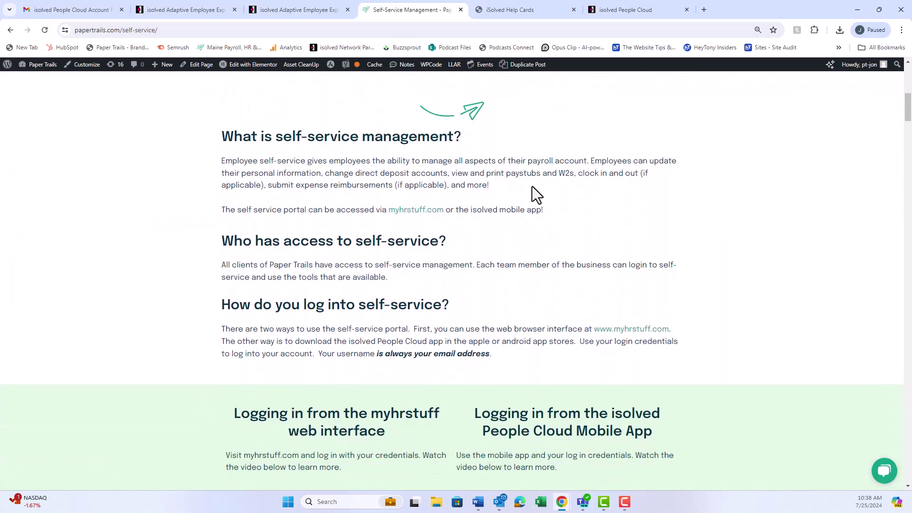
{"action": "scroll", "coordinate": [532, 186], "scroll_direction": "down", "scroll_amount": 9}
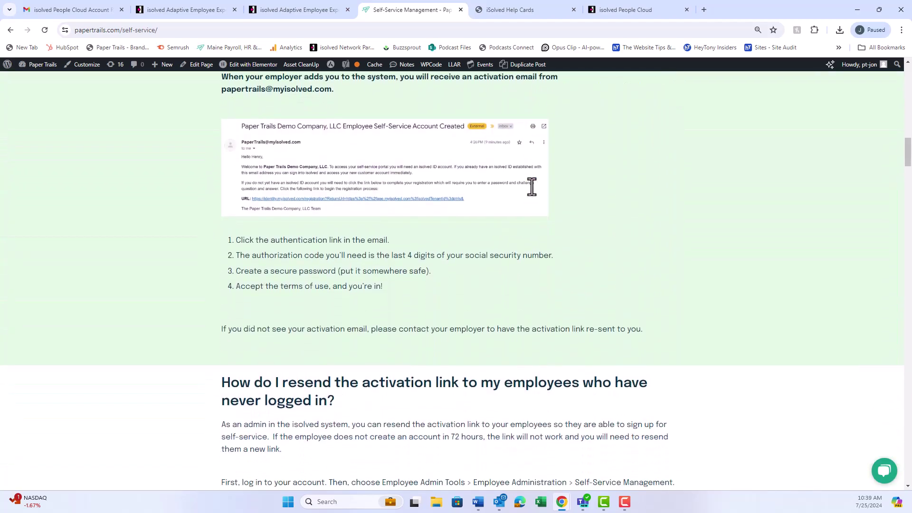
{"action": "scroll", "coordinate": [532, 186], "scroll_direction": "down", "scroll_amount": 11}
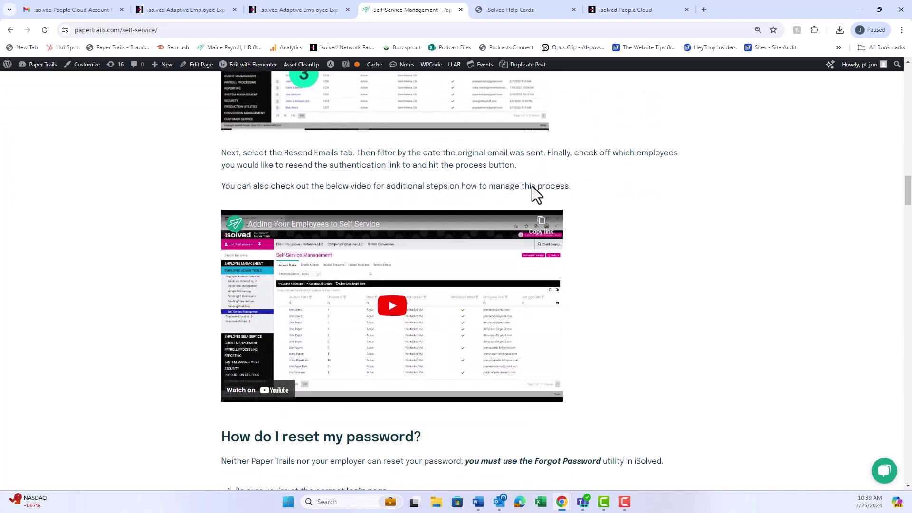
{"action": "scroll", "coordinate": [532, 186], "scroll_direction": "down", "scroll_amount": 7}
{"action": "scroll", "coordinate": [532, 187], "scroll_direction": "down", "scroll_amount": 10}
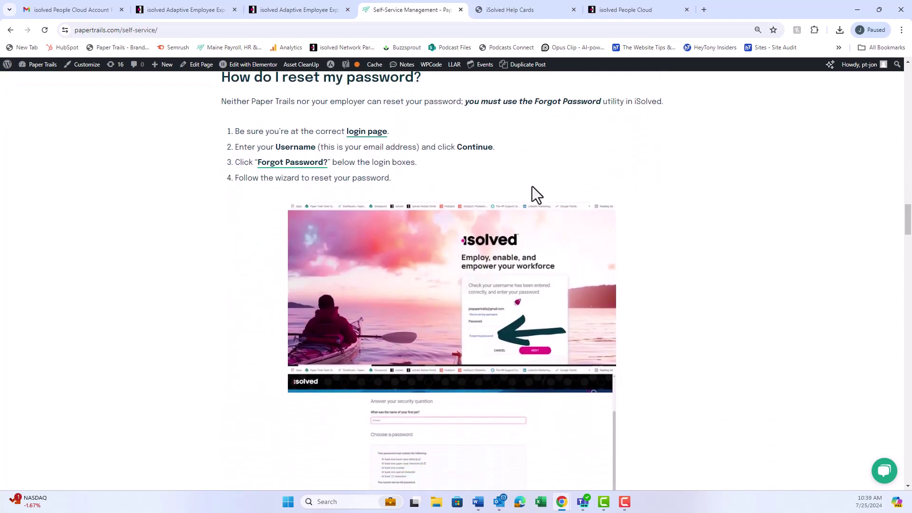
{"action": "scroll", "coordinate": [531, 184], "scroll_direction": "down", "scroll_amount": 5}
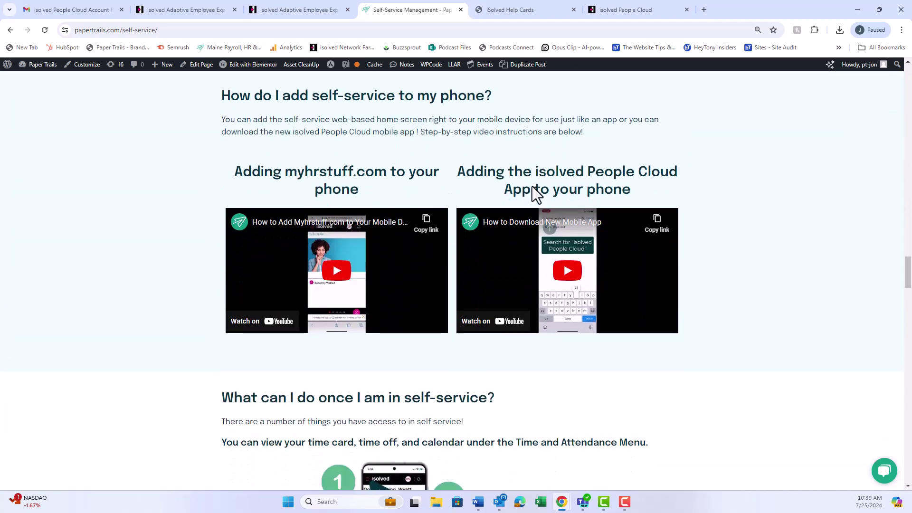
{"action": "scroll", "coordinate": [532, 186], "scroll_direction": "down", "scroll_amount": 5}
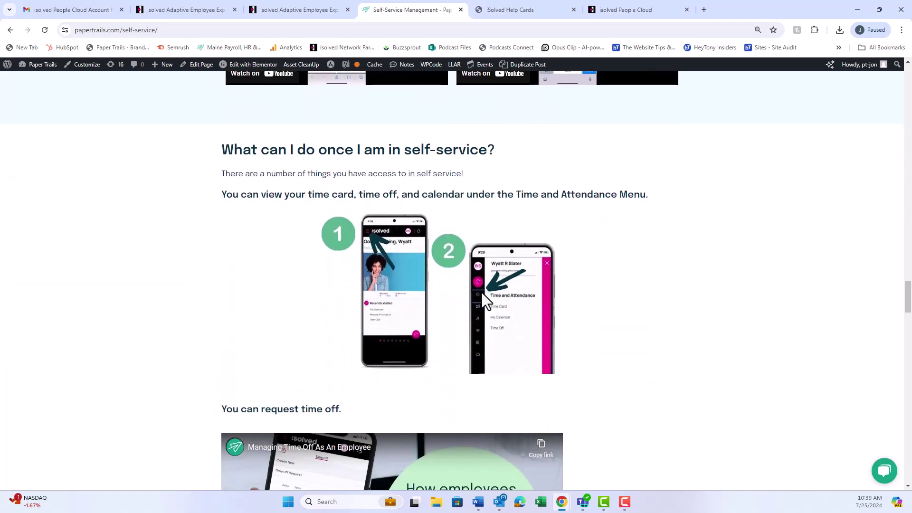
{"action": "scroll", "coordinate": [480, 295], "scroll_direction": "down", "scroll_amount": 5}
{"action": "scroll", "coordinate": [382, 272], "scroll_direction": "down", "scroll_amount": 10}
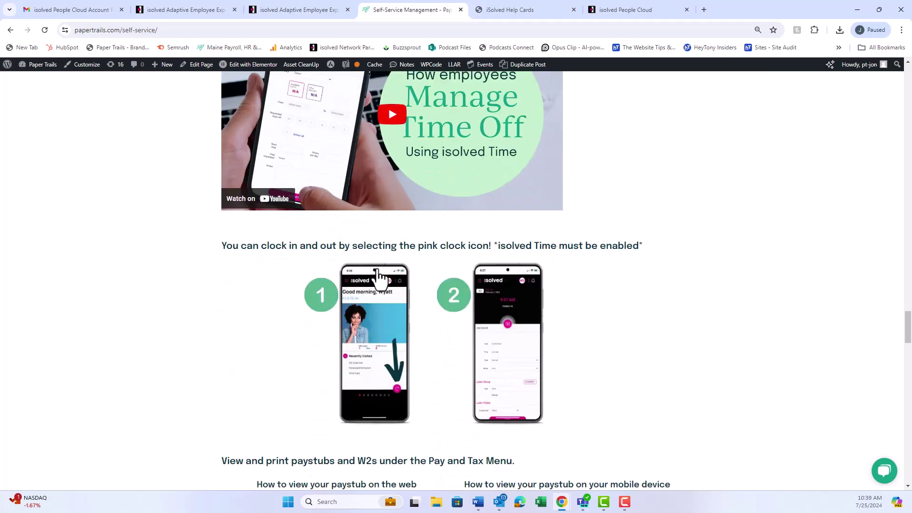
{"action": "scroll", "coordinate": [503, 271], "scroll_direction": "down", "scroll_amount": 4}
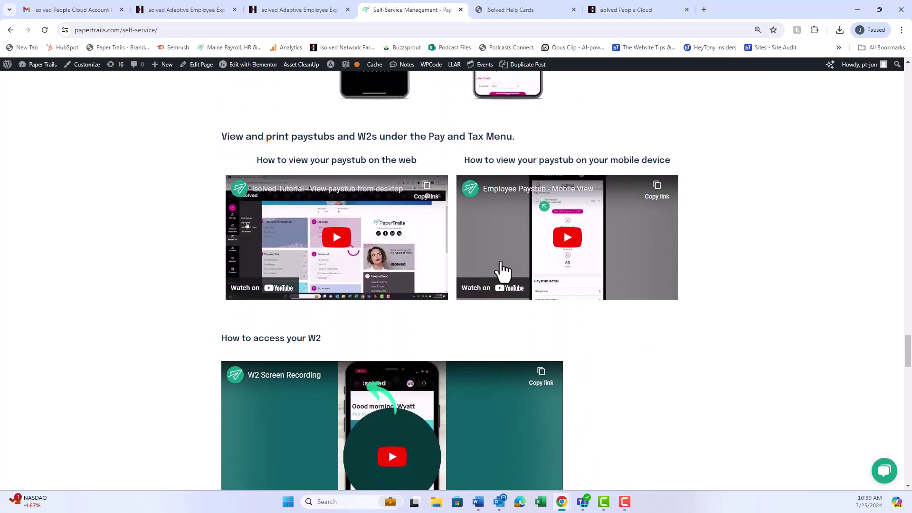
{"action": "scroll", "coordinate": [503, 272], "scroll_direction": "down", "scroll_amount": 6}
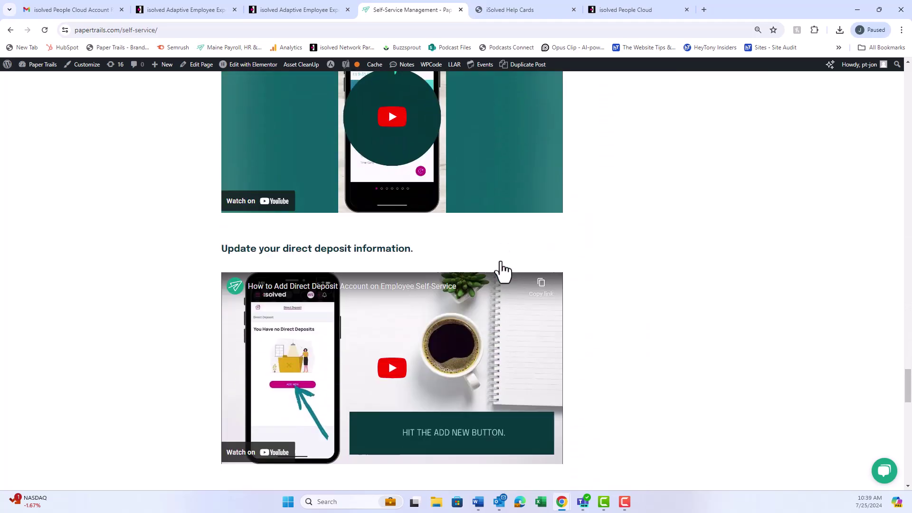
{"action": "scroll", "coordinate": [502, 272], "scroll_direction": "down", "scroll_amount": 6}
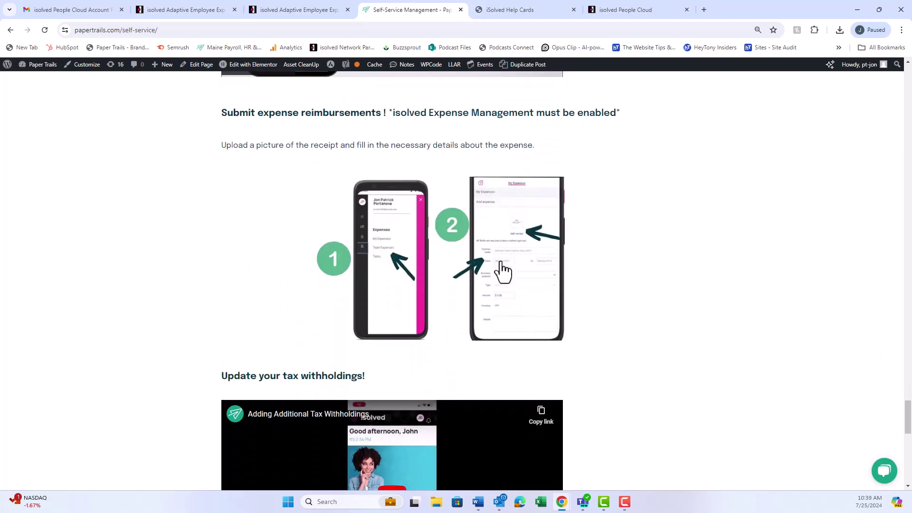
{"action": "scroll", "coordinate": [503, 272], "scroll_direction": "down", "scroll_amount": 5}
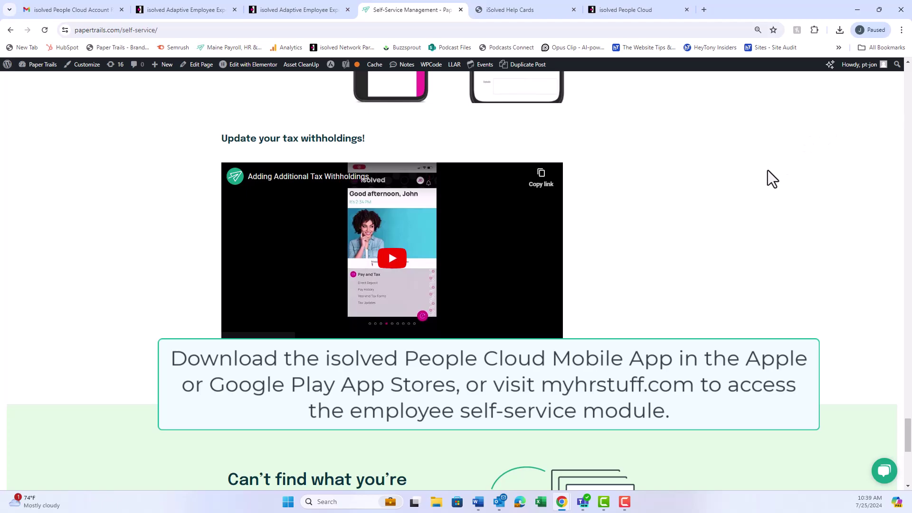
- Go to Resources > Support Center > Contact Our Team for Support
{"action": "left_click_drag", "start_coordinate": [906, 434], "coordinate": [907, 76]}
{"action": "mouse_move", "coordinate": [448, 115]}
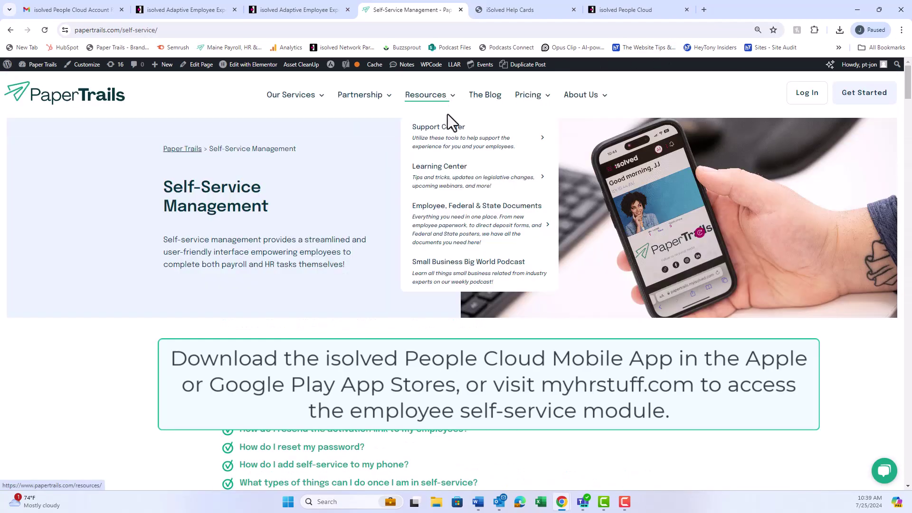
{"action": "mouse_move", "coordinate": [452, 138]}
{"action": "left_click", "coordinate": [607, 167]}
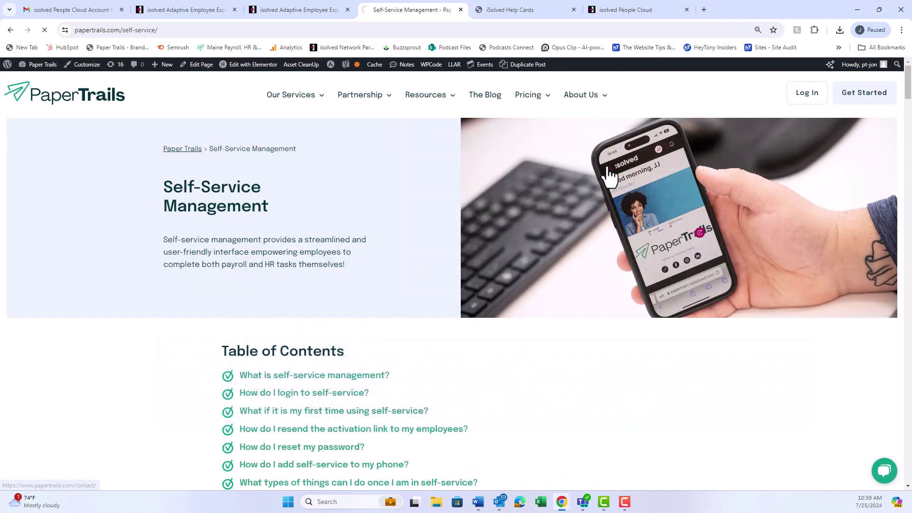